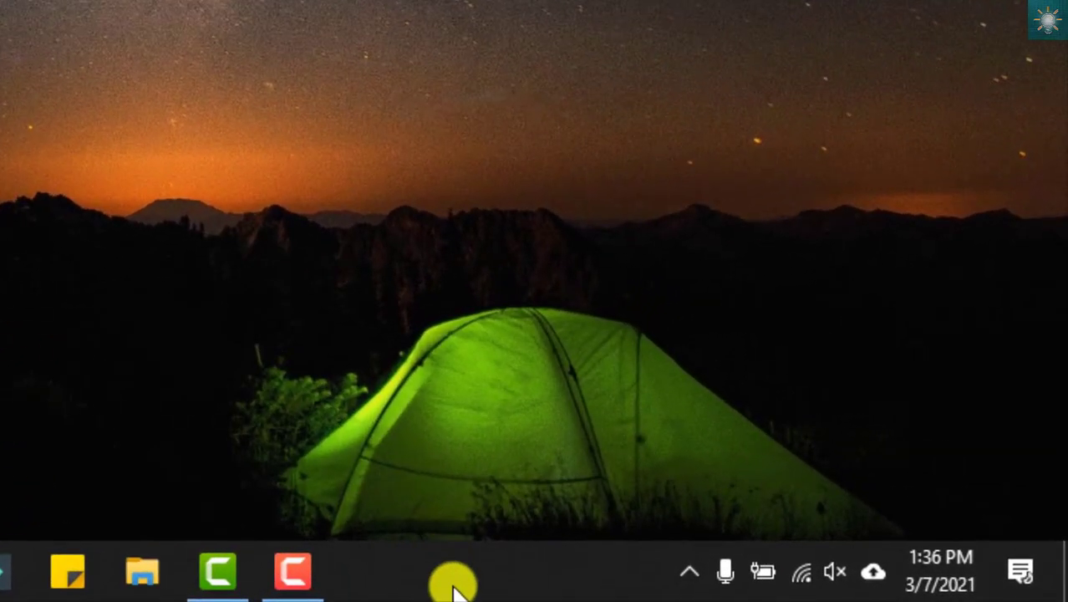
# Open Task Manager from the taskbar menu and show its Startup apps list
pyautogui.rightClick(750, 591)
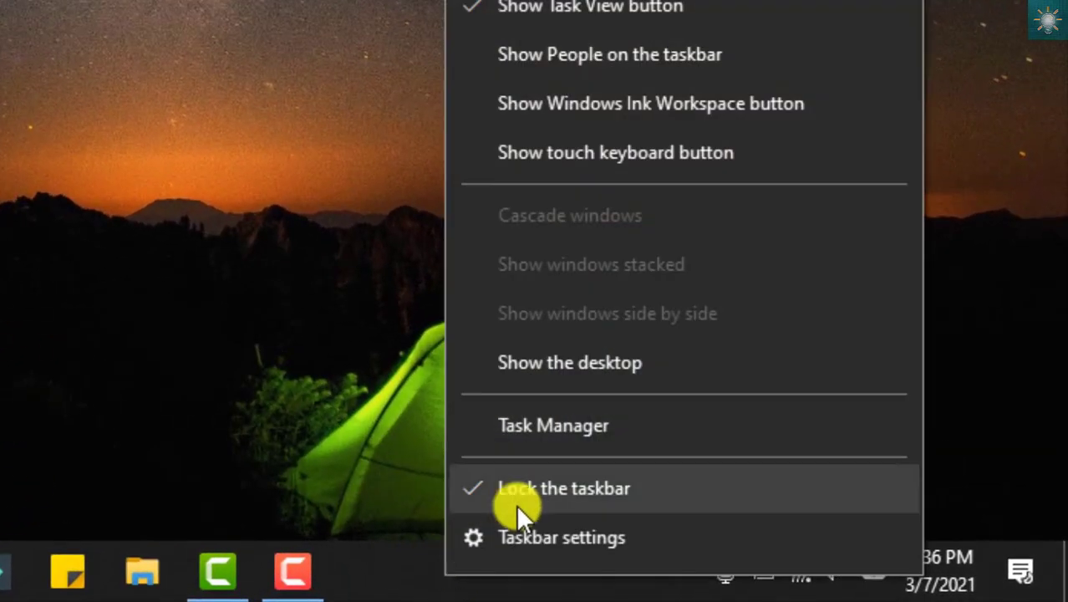
pyautogui.click(563, 428)
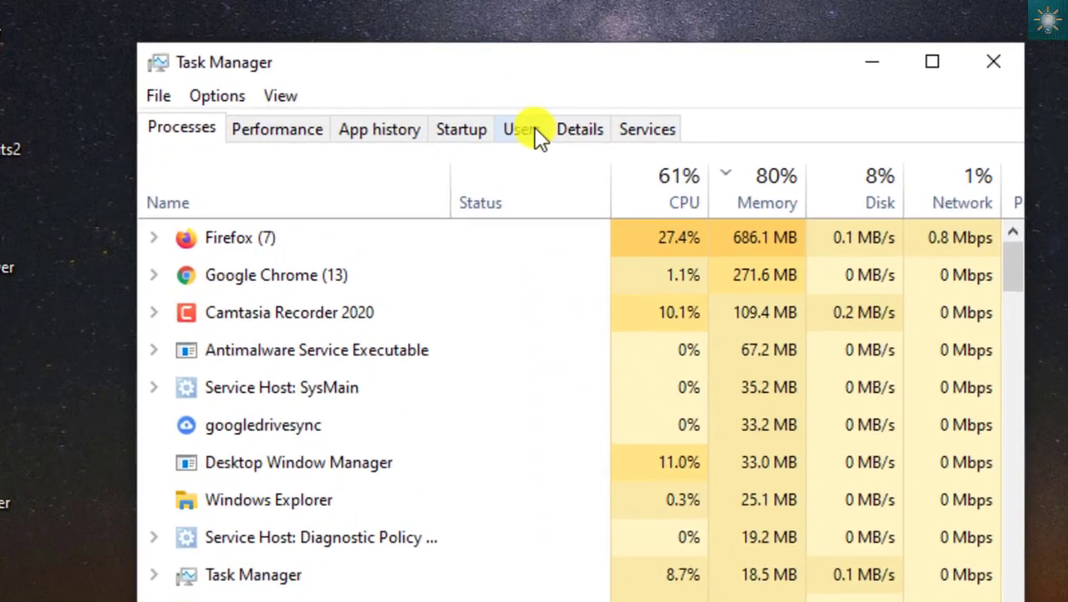
pyautogui.click(462, 132)
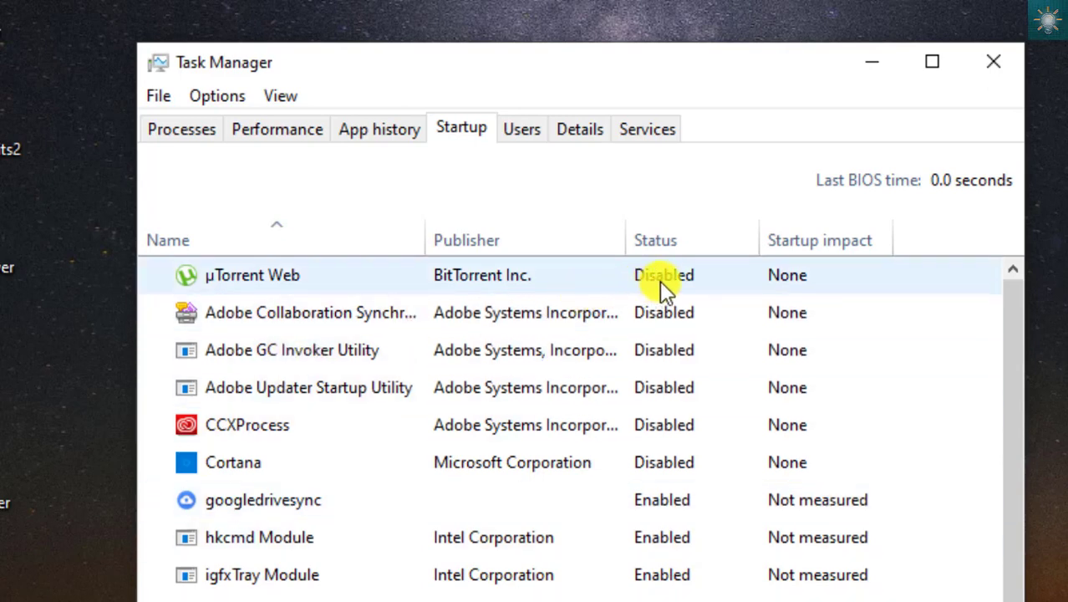
# Enable µTorrent Web at startup, then disable it again and close Task Manager
pyautogui.click(659, 282)
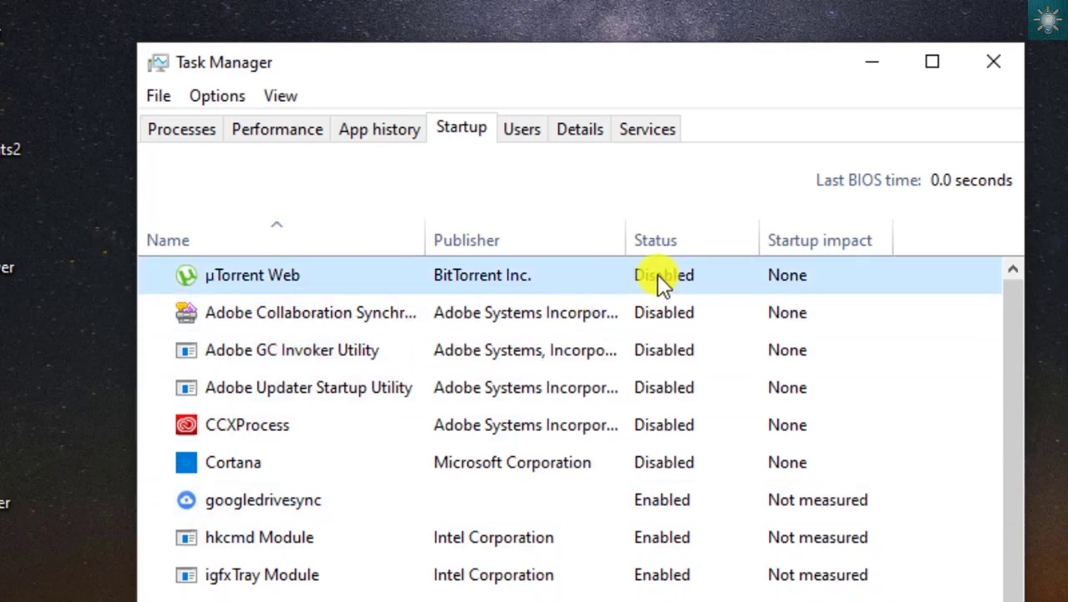
pyautogui.rightClick(658, 282)
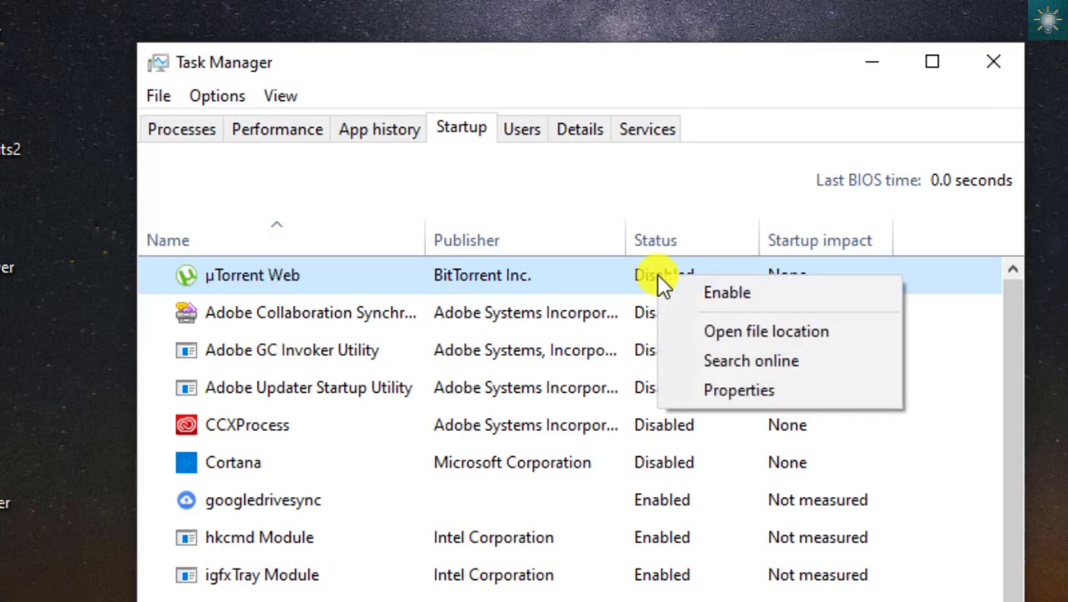
pyautogui.click(722, 293)
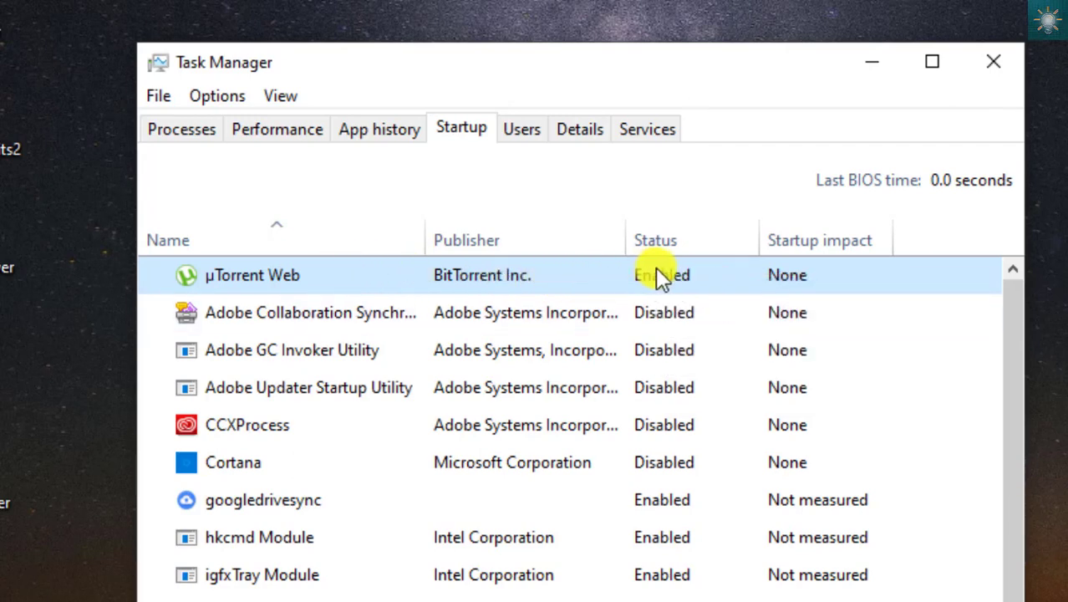
pyautogui.rightClick(657, 269)
pyautogui.click(717, 284)
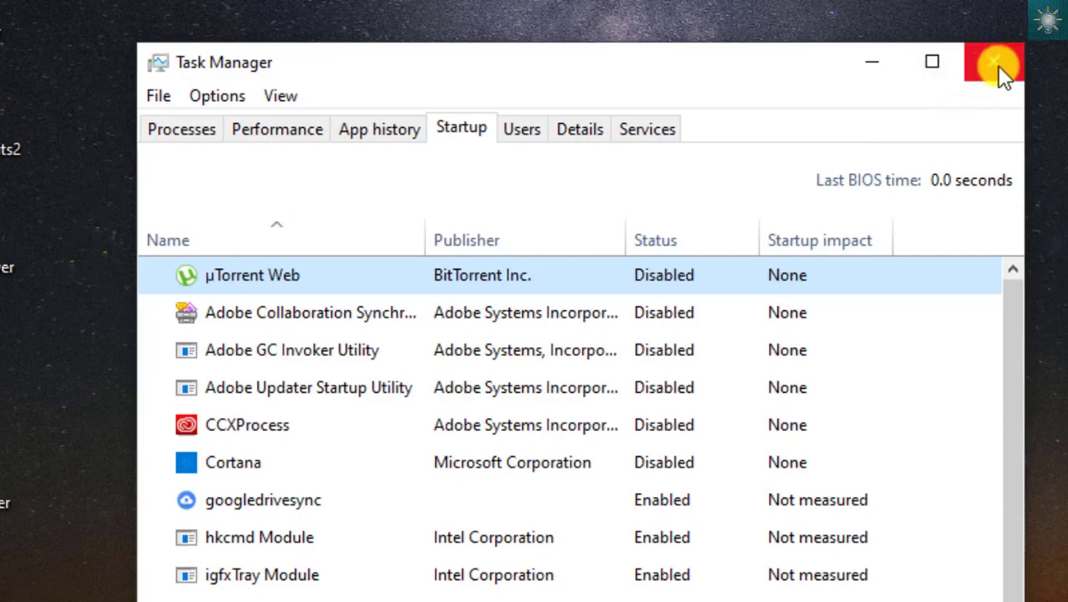
pyautogui.click(998, 65)
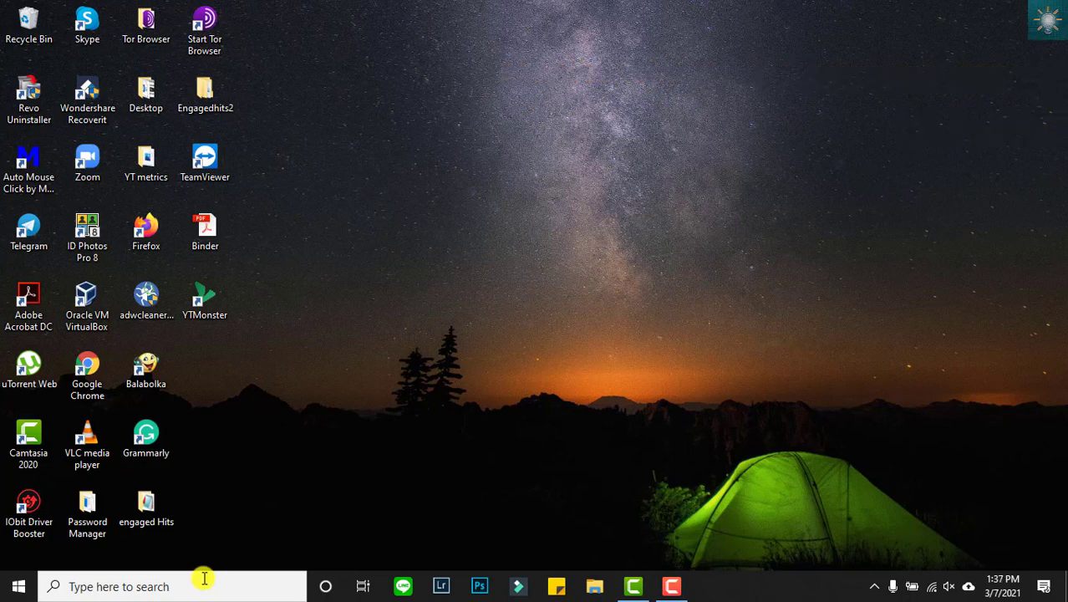
# Search 'settings', open the Settings app, and scroll its categories down to Update & Security
pyautogui.click(204, 579)
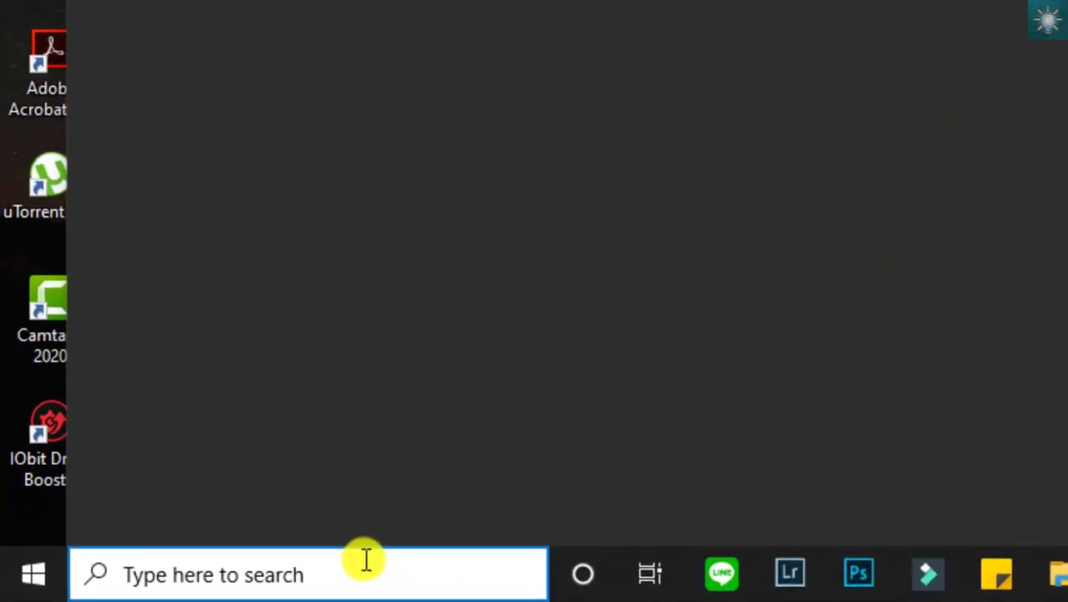
pyautogui.write('settin')
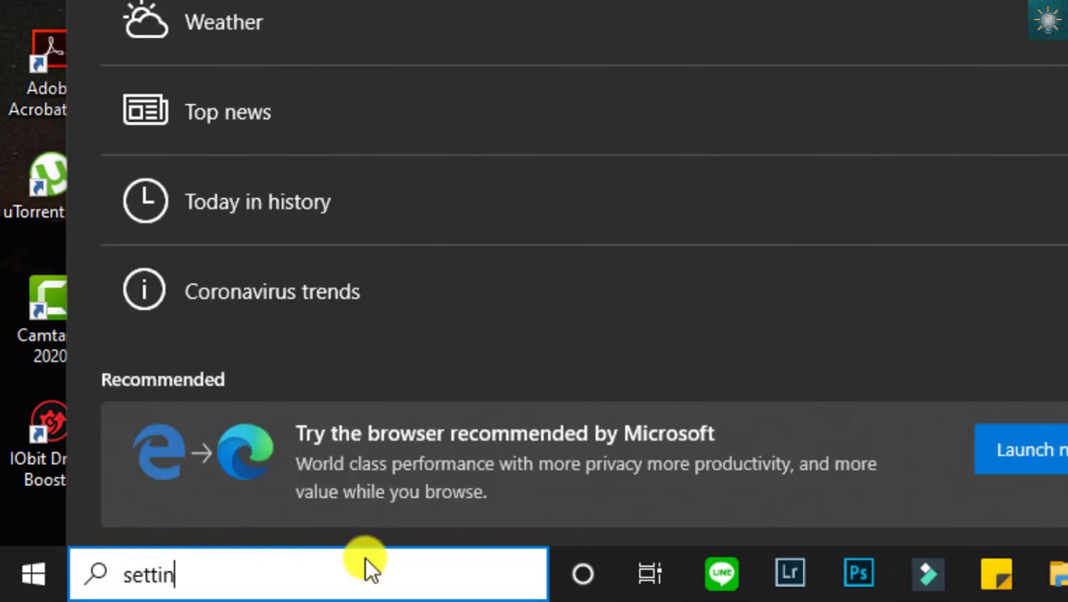
pyautogui.write('gs')
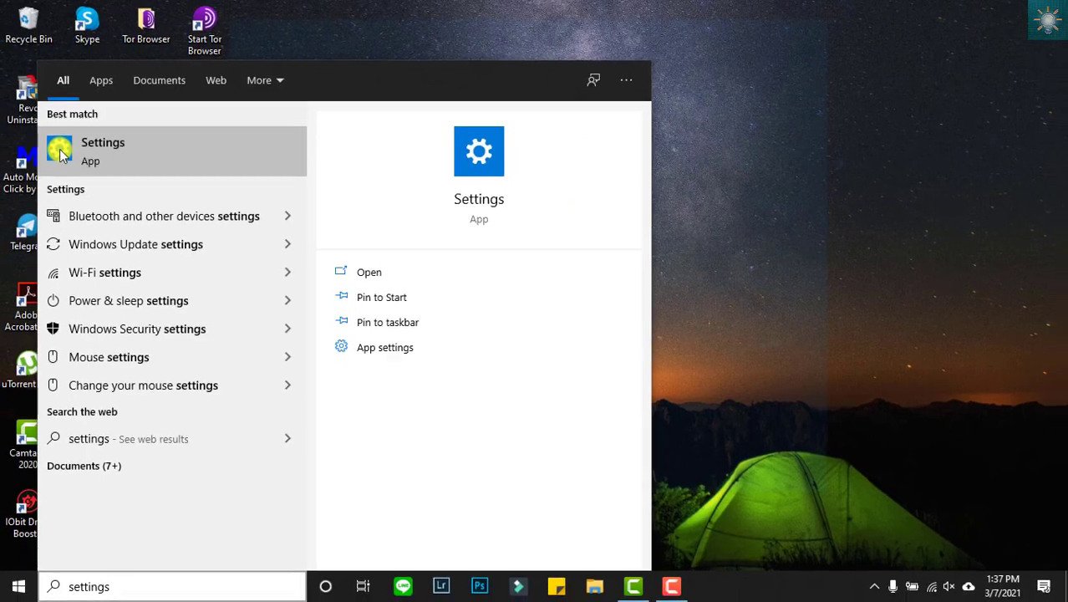
pyautogui.click(64, 205)
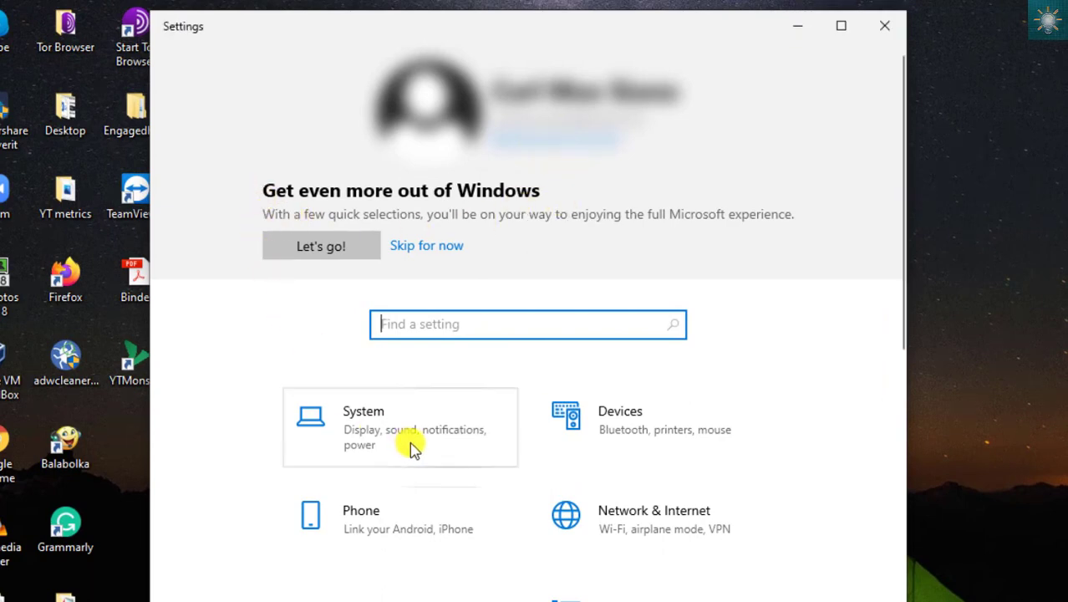
pyautogui.scroll(-4, 495, 476)
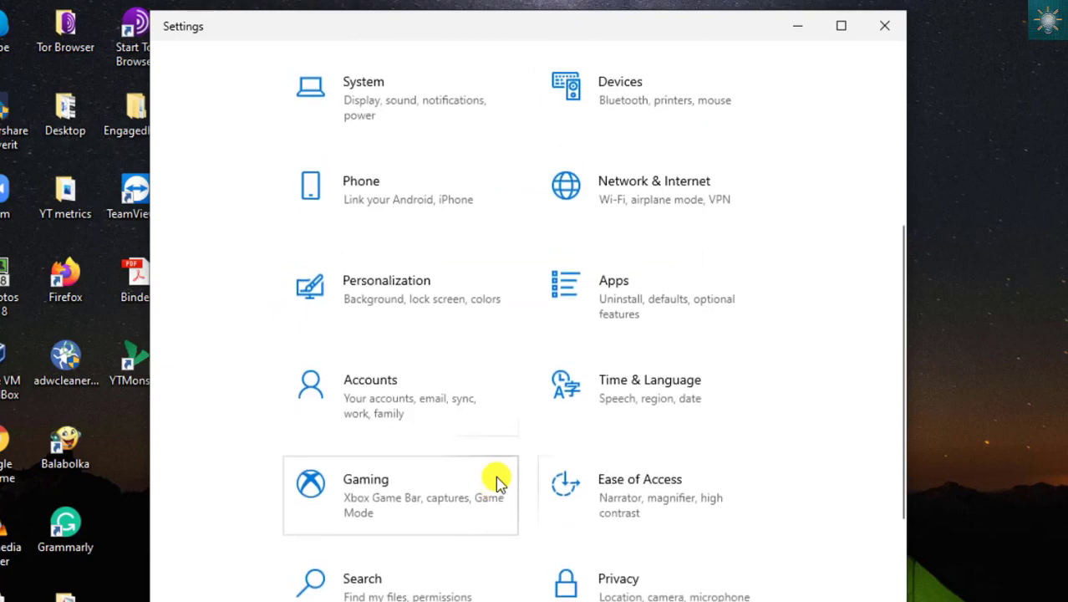
pyautogui.scroll(3, 496, 476)
pyautogui.scroll(1, 496, 475)
pyautogui.scroll(-3, 496, 476)
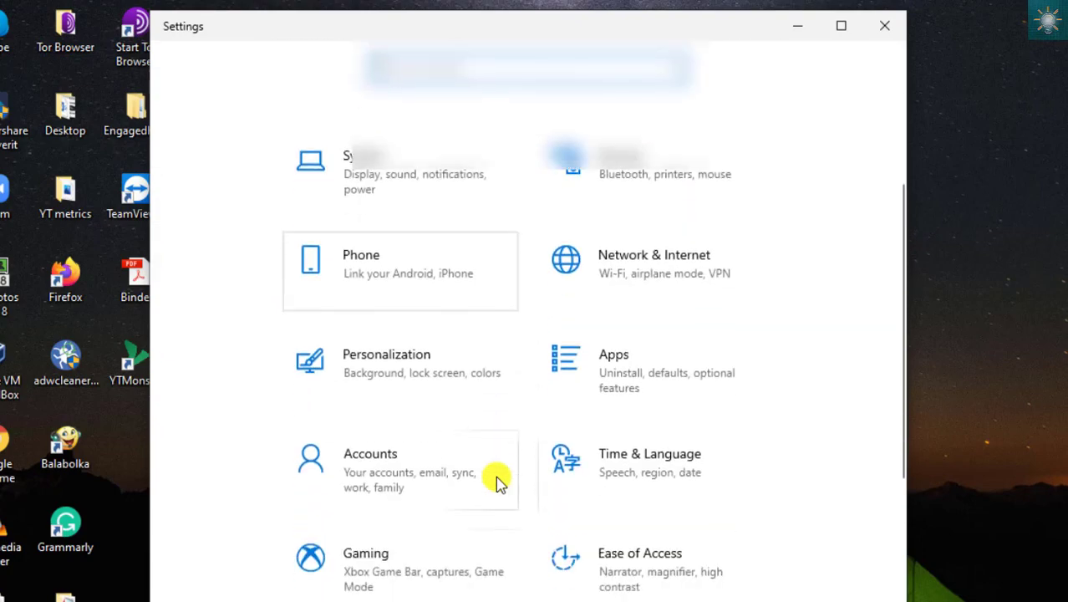
pyautogui.scroll(-3, 506, 485)
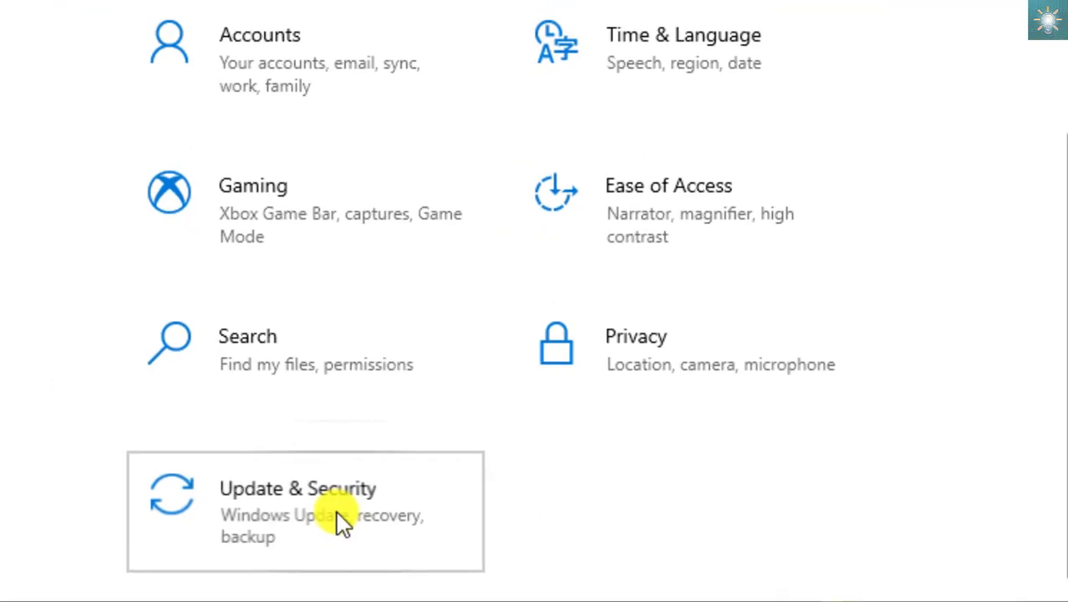
# Check Windows Update under Update & Security shows the PC up to date, then close Settings
pyautogui.click(338, 511)
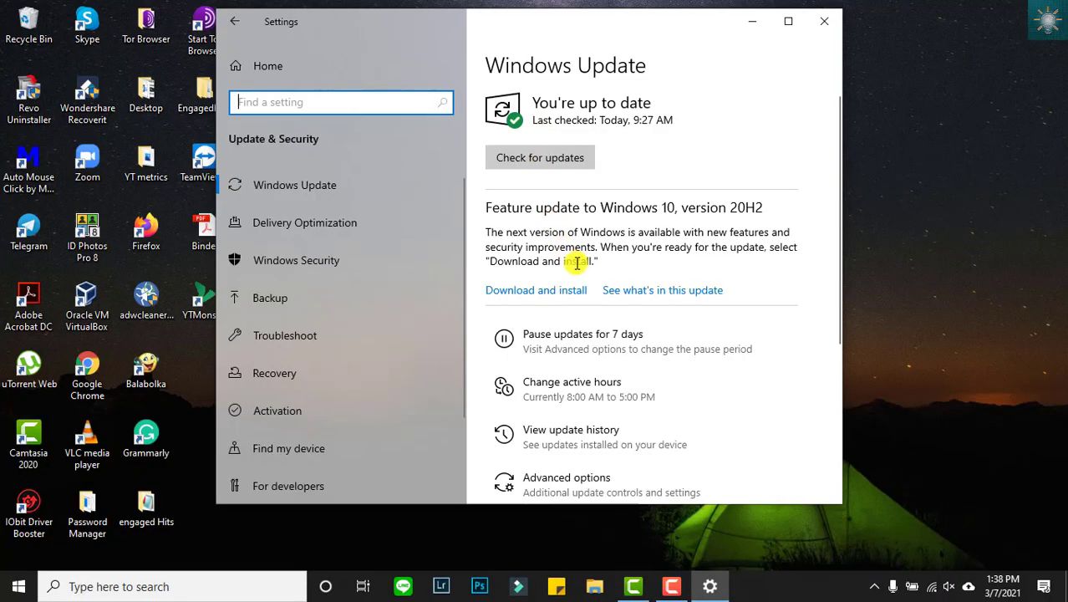
pyautogui.click(825, 25)
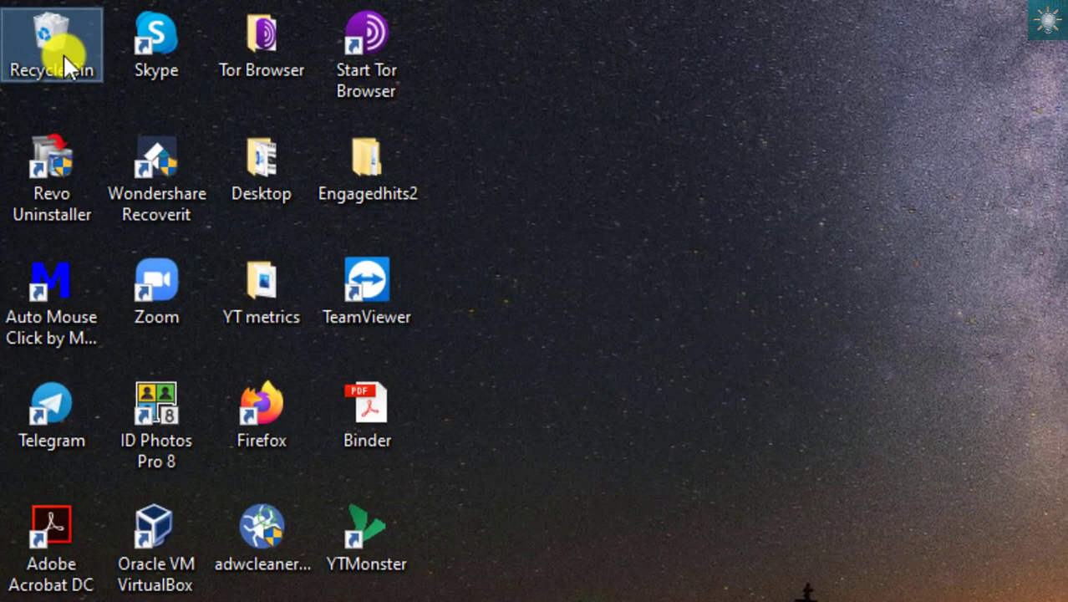
pyautogui.rightClick(37, 32)
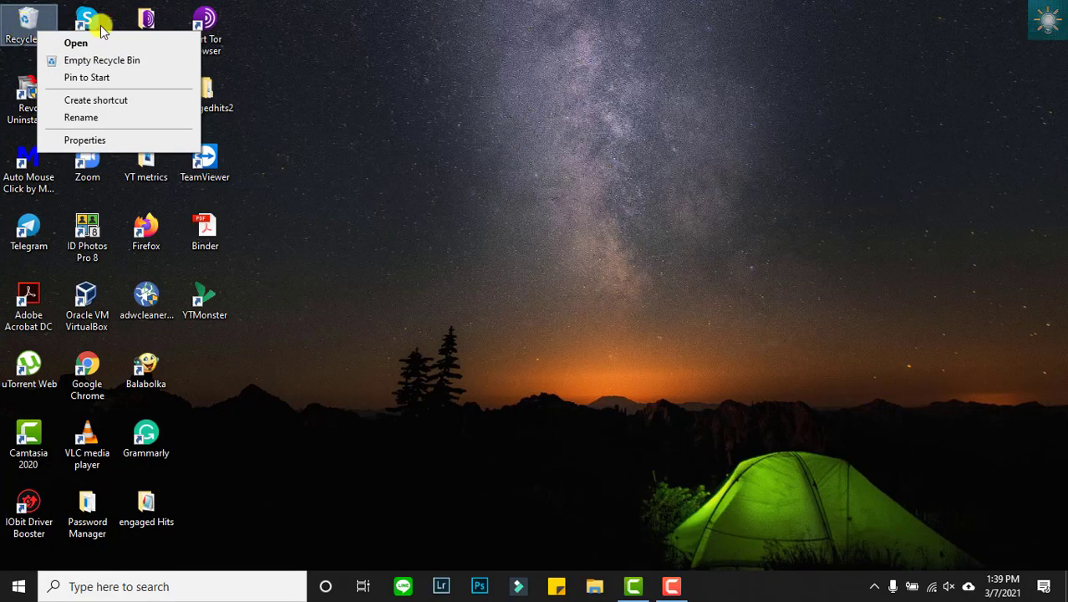
pyautogui.click(277, 36)
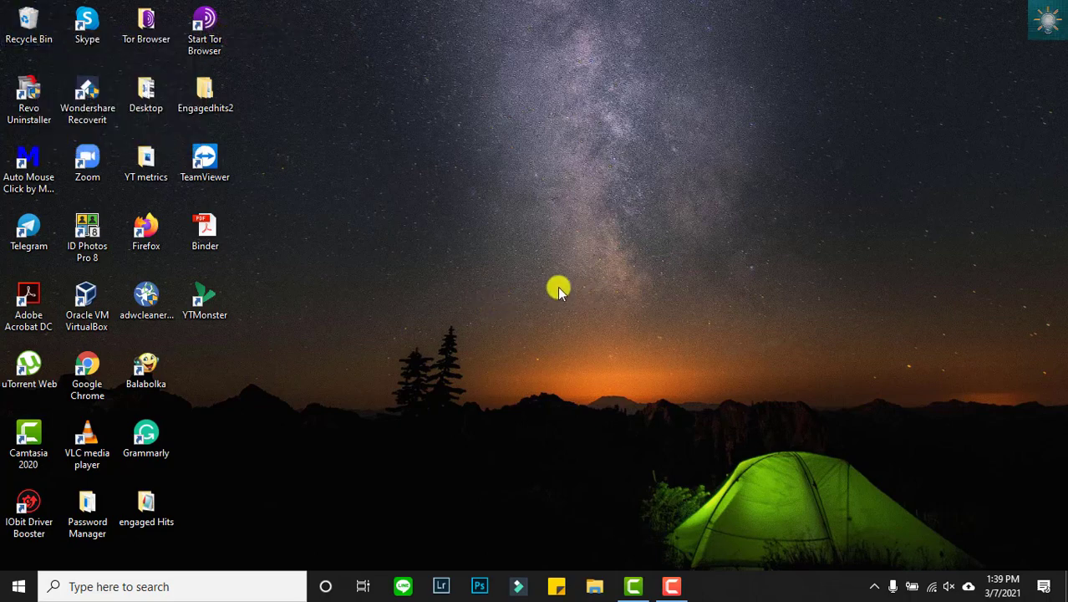
# Browse Downloads in File Explorer, check This PC shows 77.1 GB free of 194 GB on C:, then close it
pyautogui.press('super+e')
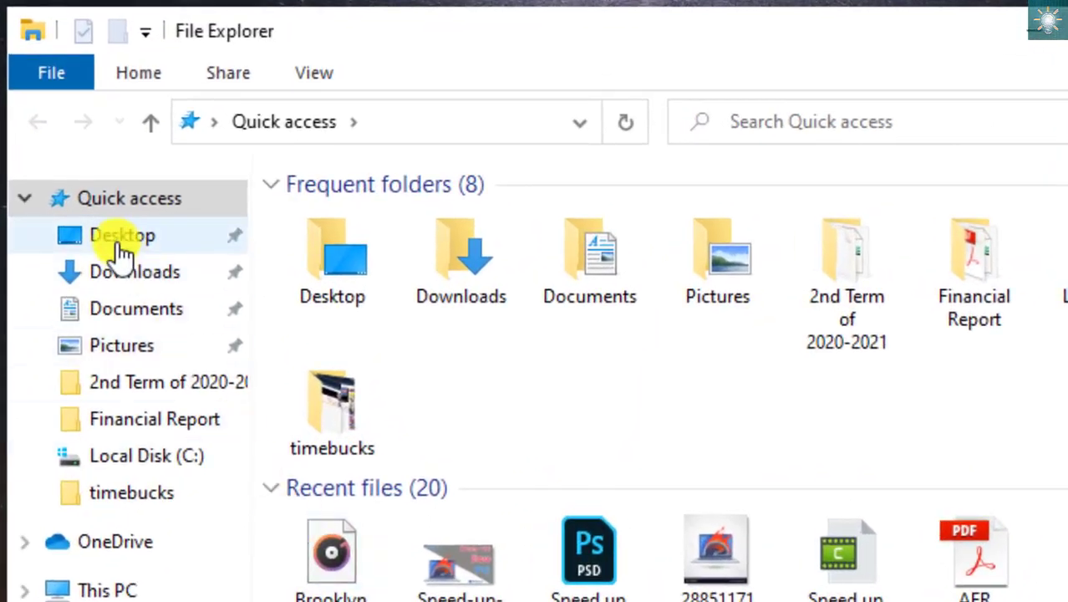
pyautogui.click(119, 272)
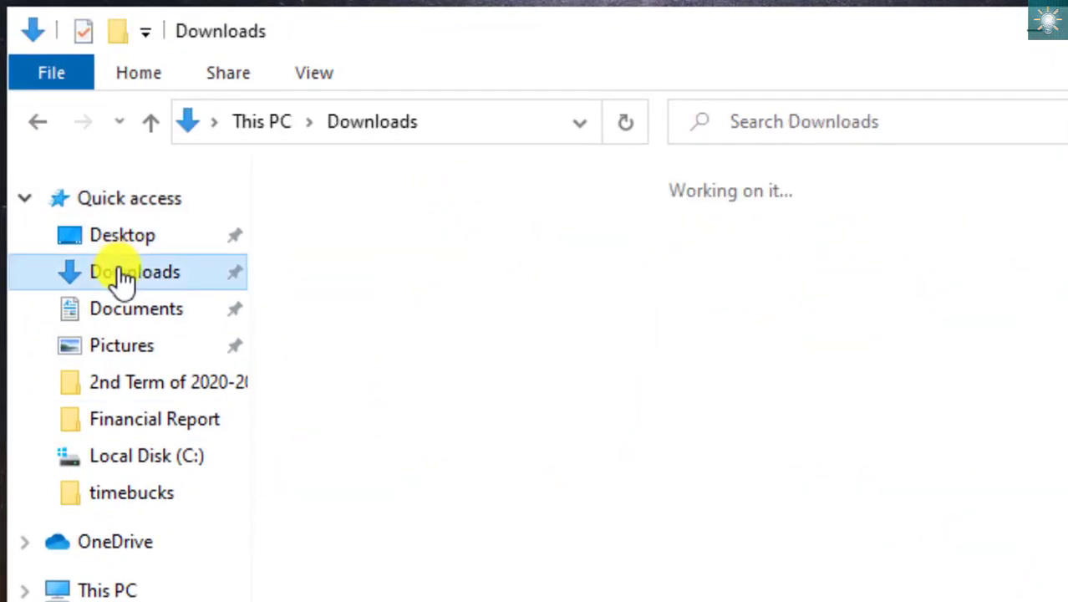
pyautogui.scroll(-3, 585, 293)
pyautogui.scroll(-10, 631, 306)
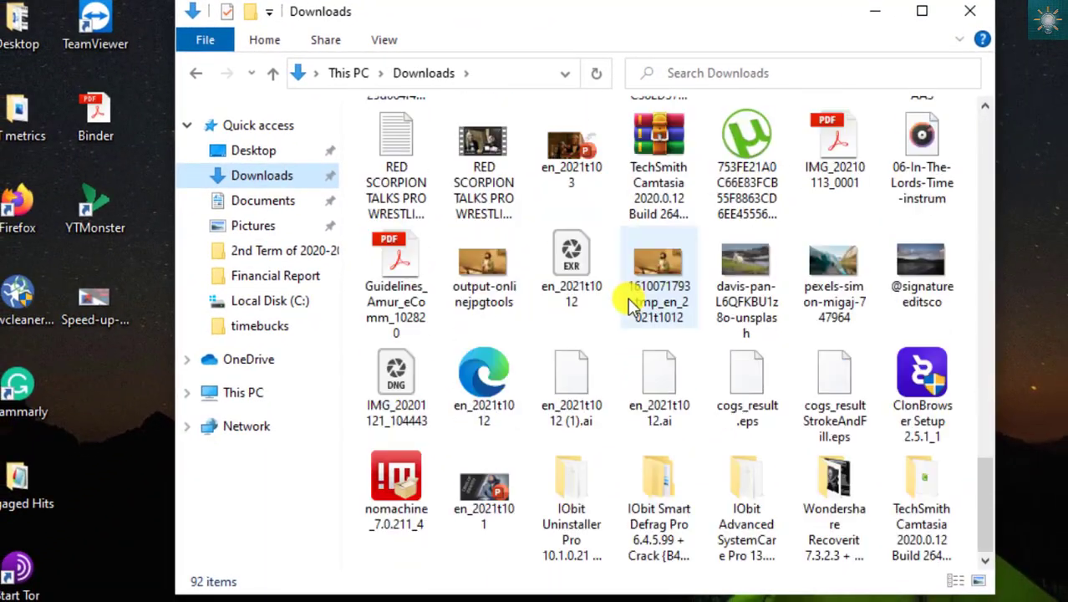
pyautogui.scroll(15, 631, 305)
pyautogui.scroll(-3, 631, 301)
pyautogui.scroll(3, 631, 299)
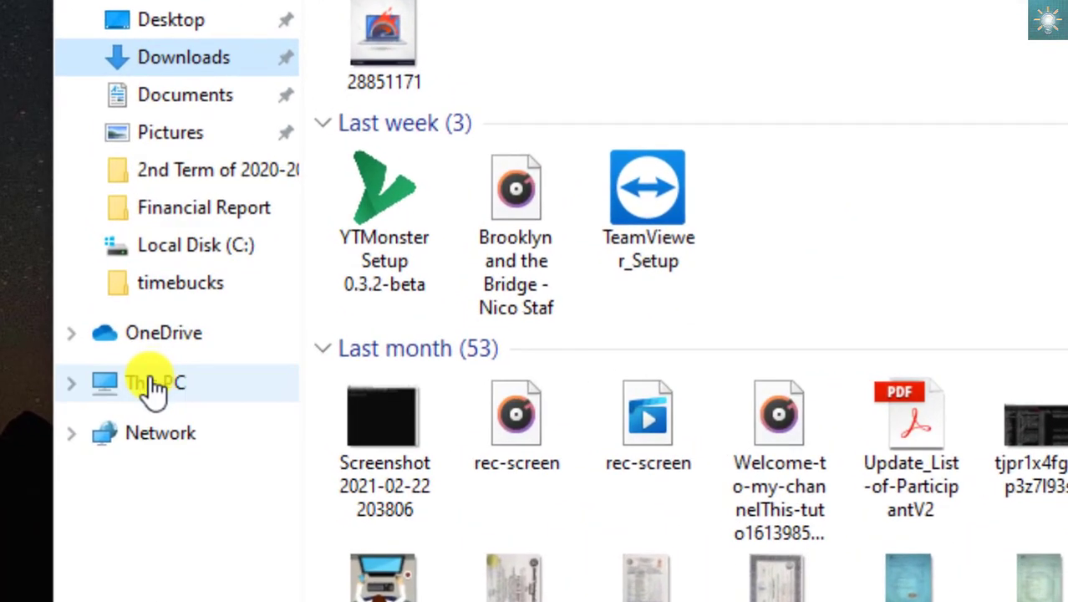
pyautogui.click(242, 392)
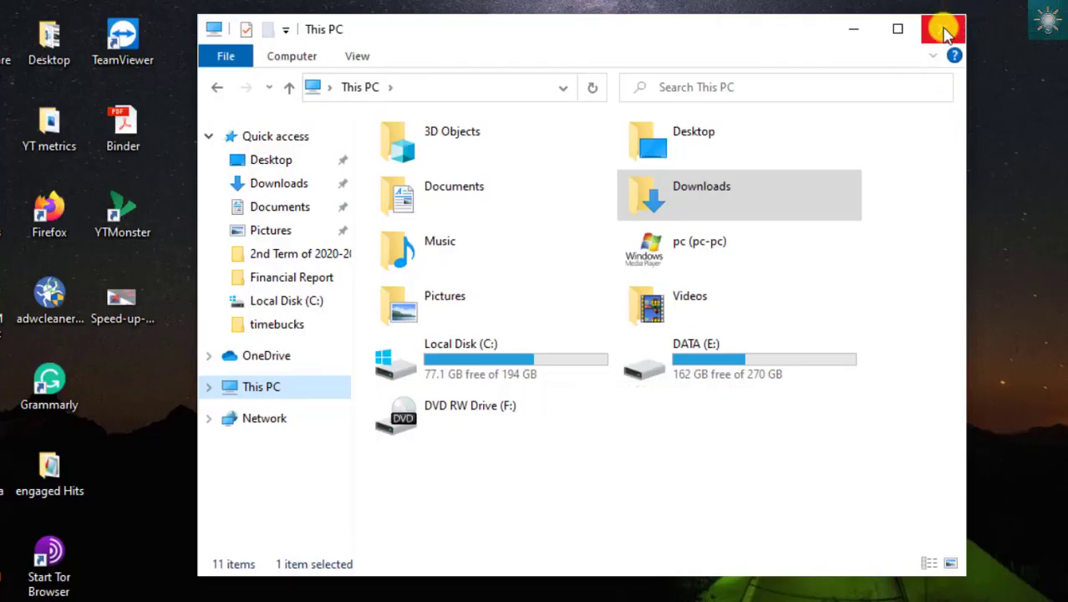
pyautogui.click(945, 32)
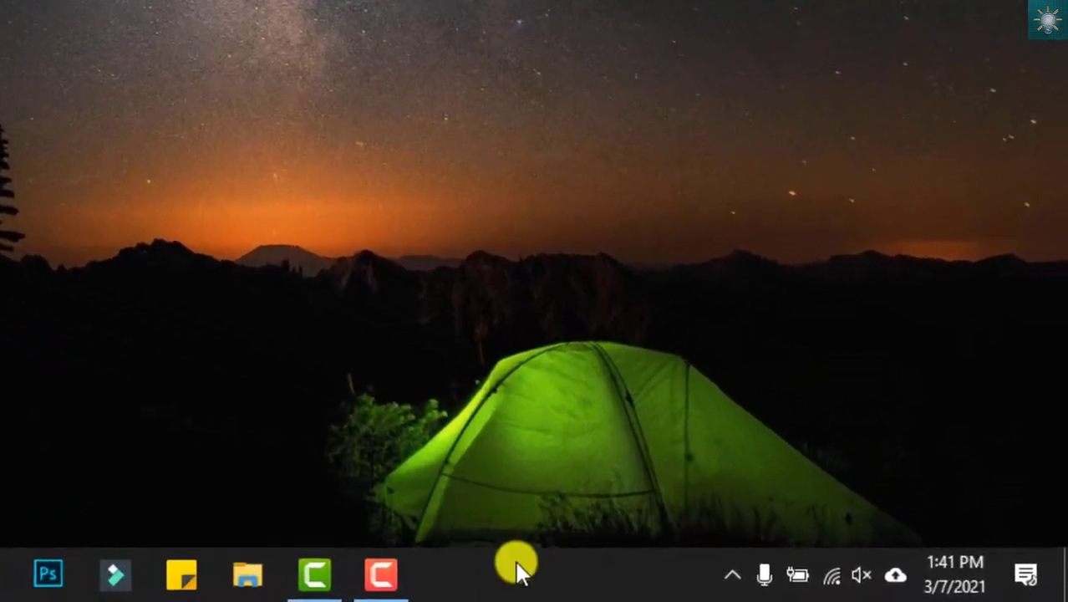
pyautogui.rightClick(516, 582)
pyautogui.click(610, 439)
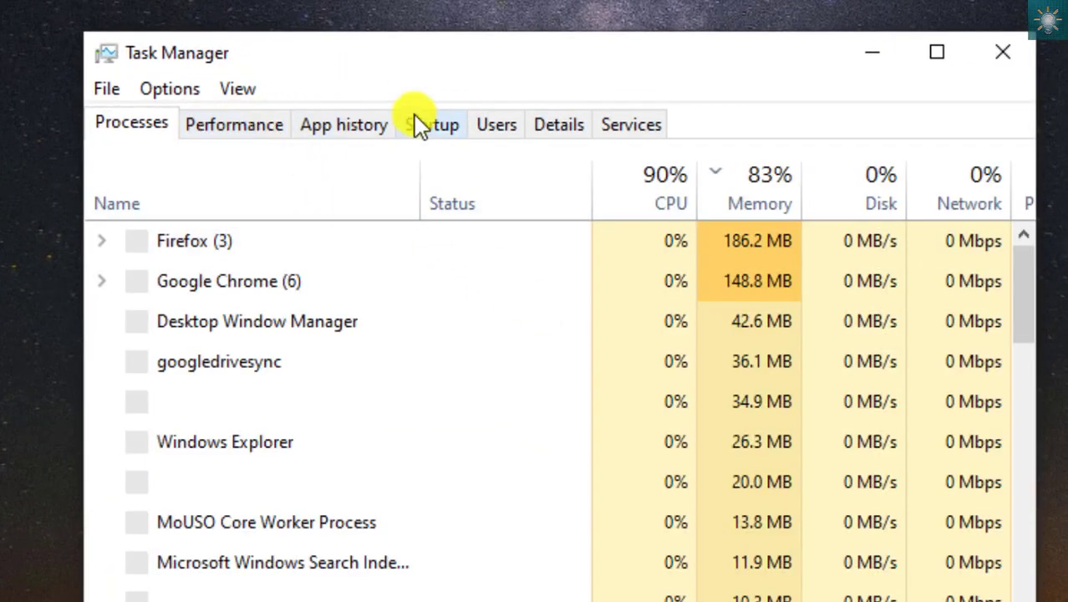
pyautogui.click(237, 127)
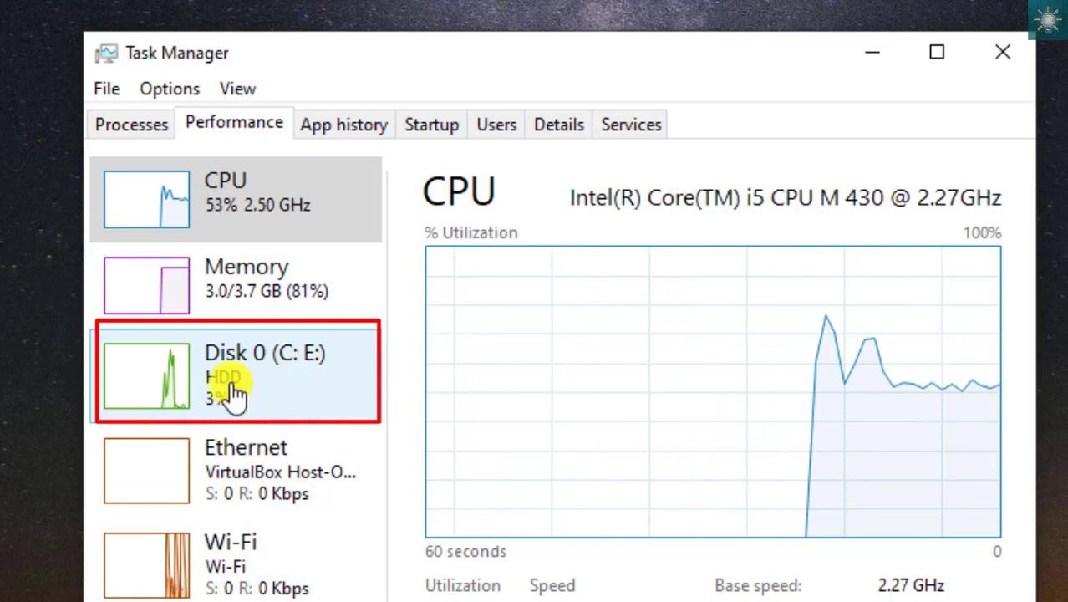
pyautogui.click(1007, 55)
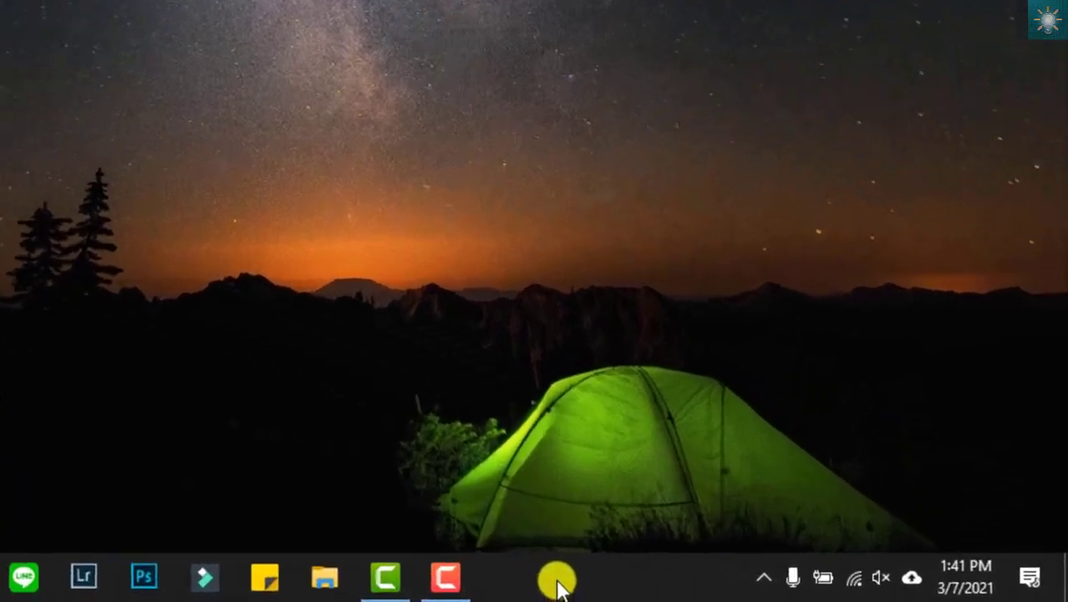
# Open Task Manager and sort processes by memory with the biggest users first
pyautogui.rightClick(720, 585)
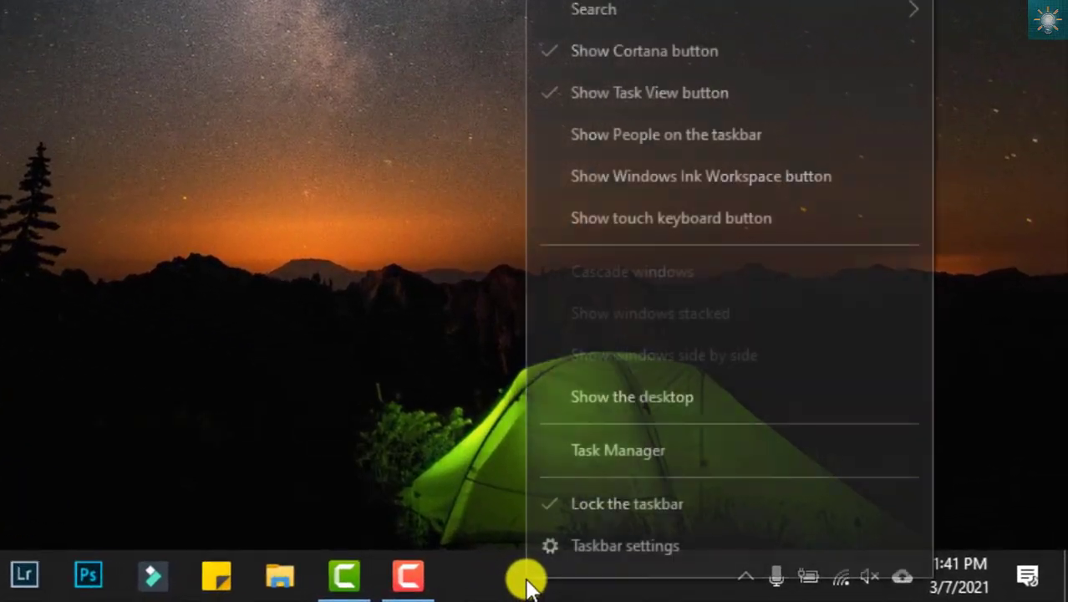
pyautogui.click(627, 458)
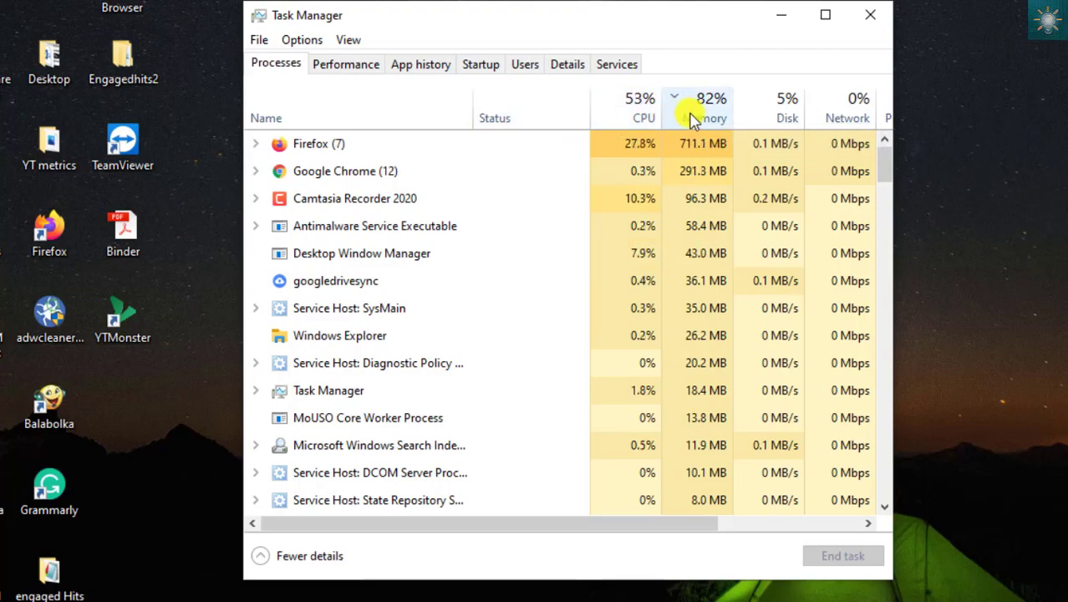
pyautogui.click(675, 100)
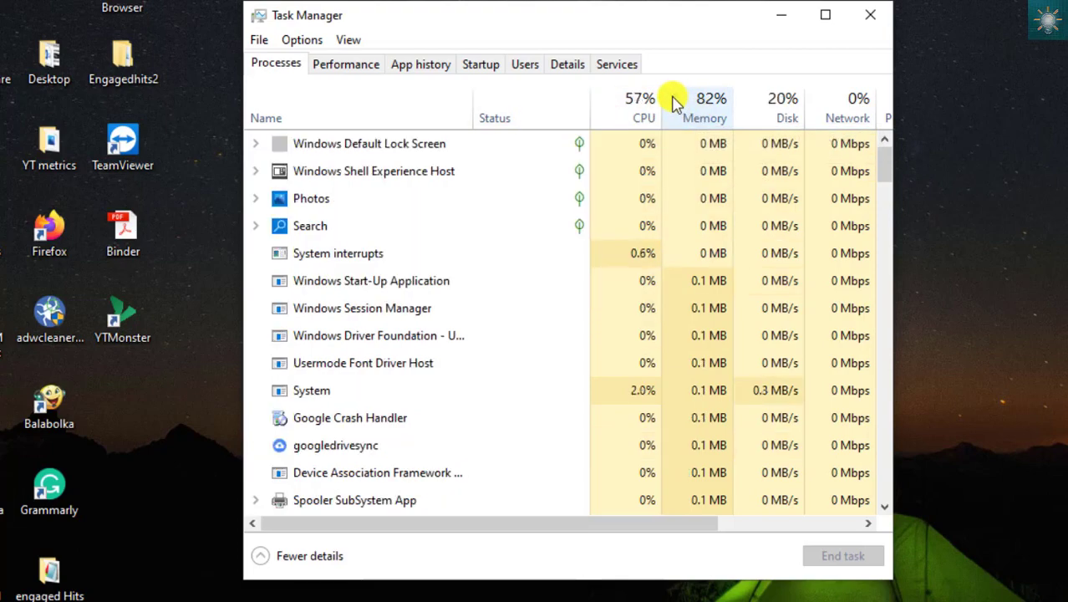
pyautogui.click(679, 101)
pyautogui.click(678, 100)
pyautogui.click(678, 99)
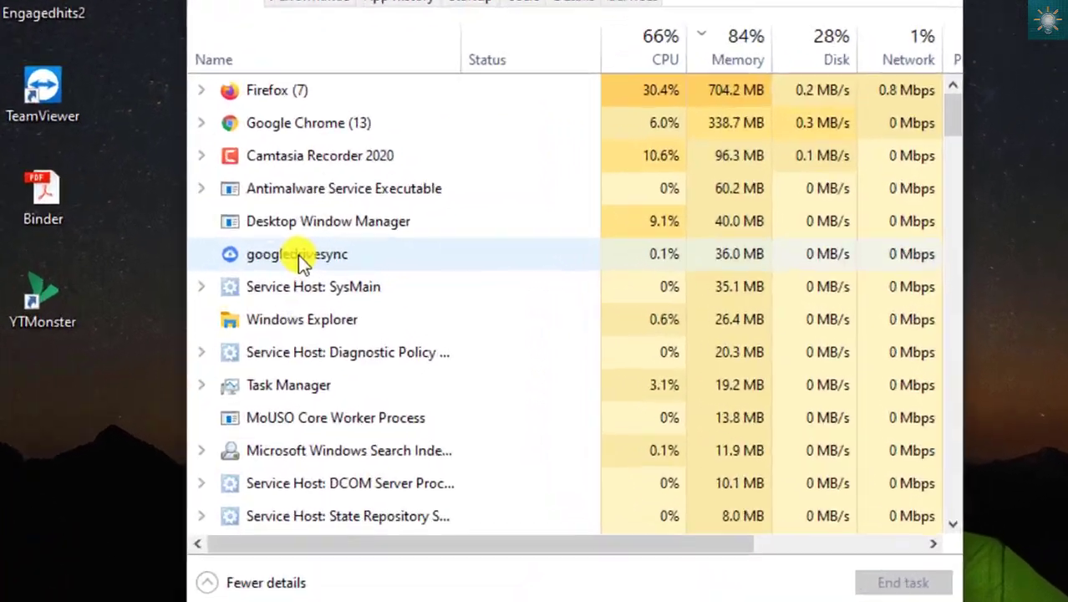
# End the googledrivesync process and close Task Manager
pyautogui.rightClick(377, 271)
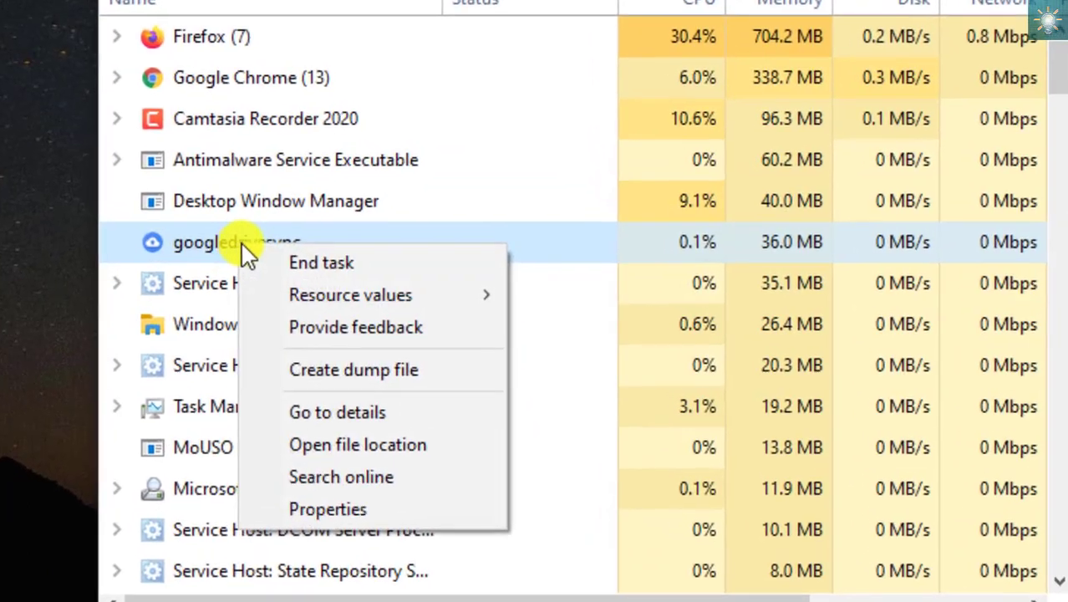
pyautogui.click(330, 266)
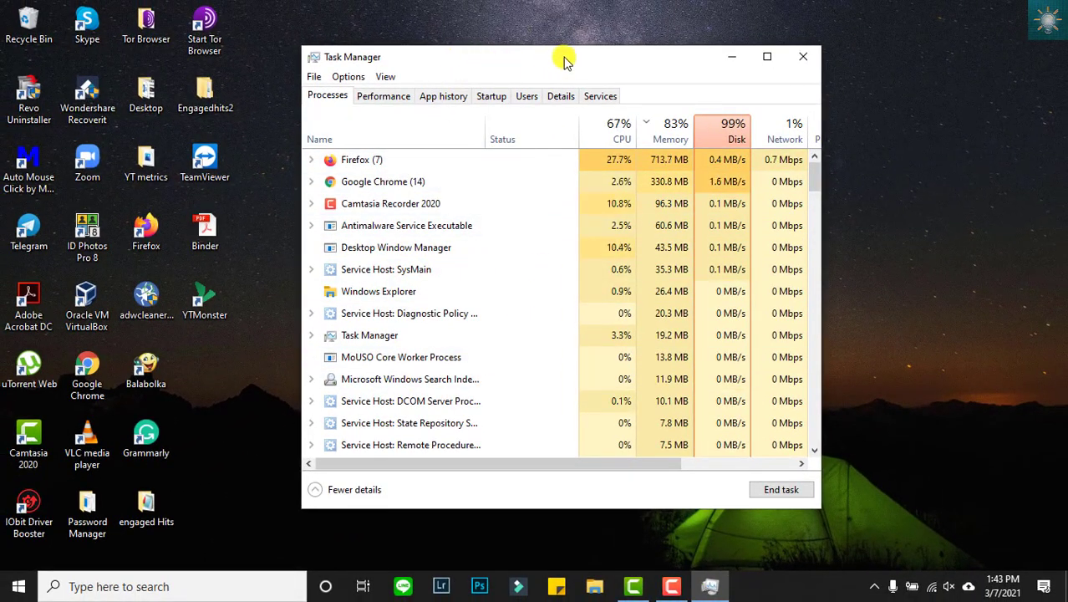
pyautogui.click(804, 57)
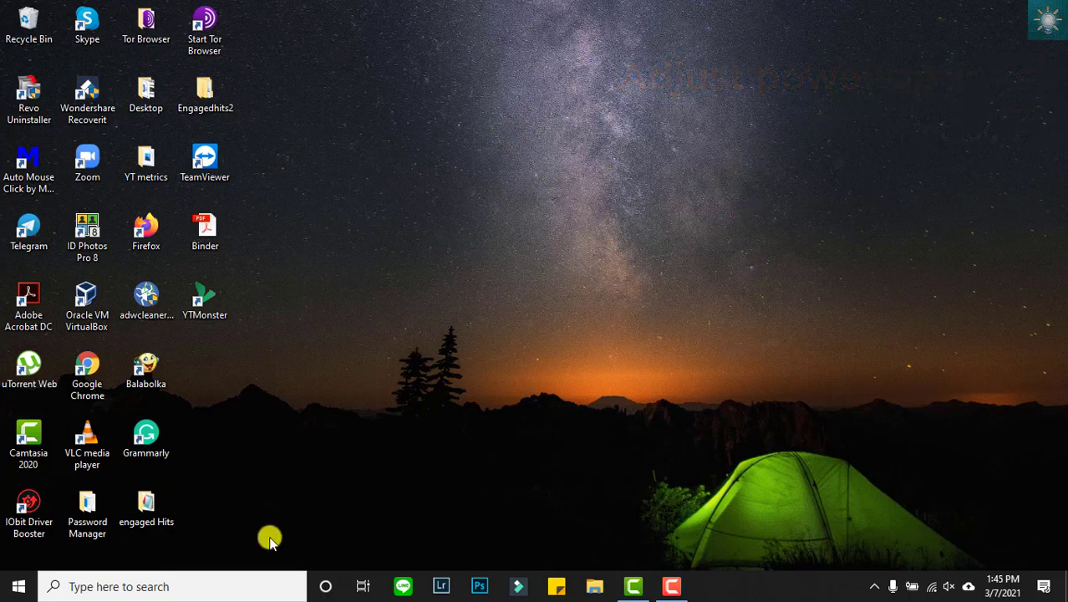
# Search 'control' to open Control Panel, then go to Hardware and Sound > Power Options
pyautogui.click(205, 586)
pyautogui.write('c')
pyautogui.write('ontrol')
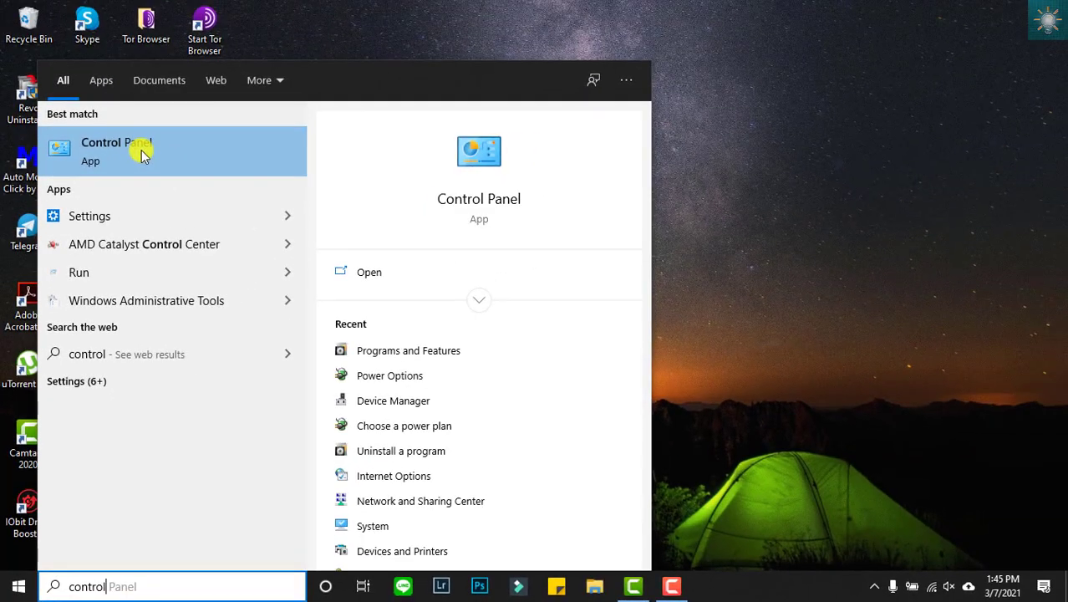
pyautogui.click(143, 156)
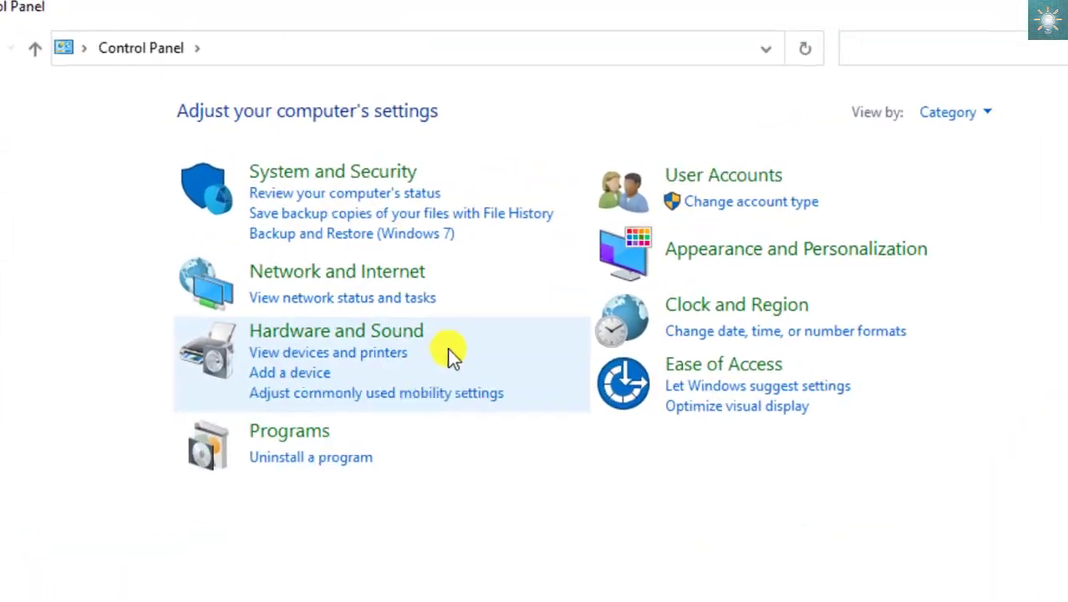
pyautogui.click(347, 355)
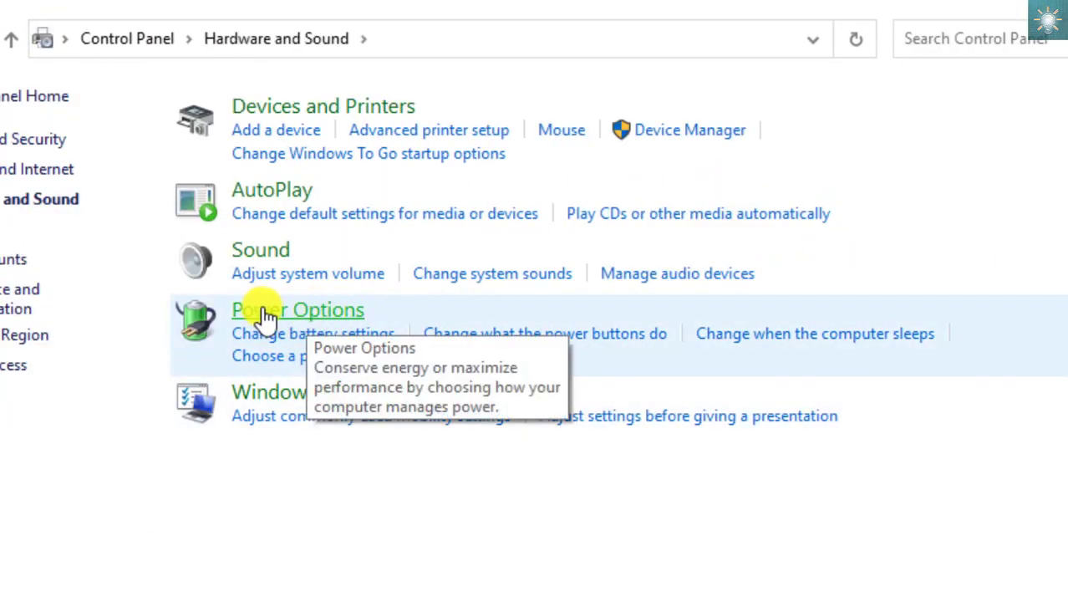
pyautogui.click(326, 312)
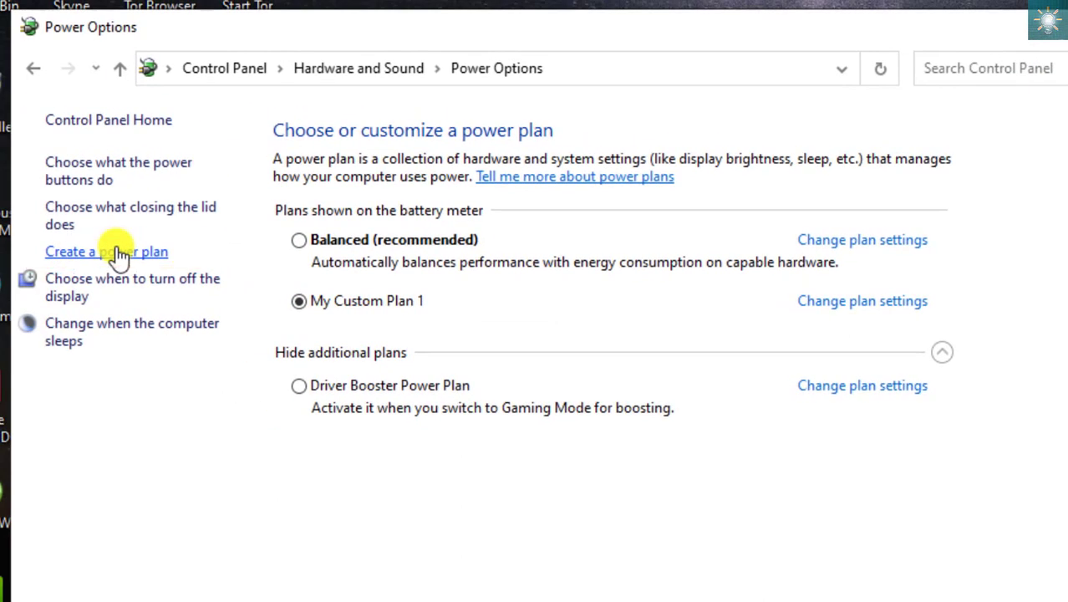
# Create a new power plan based on High performance, name it 'high performance', and continue
pyautogui.click(120, 253)
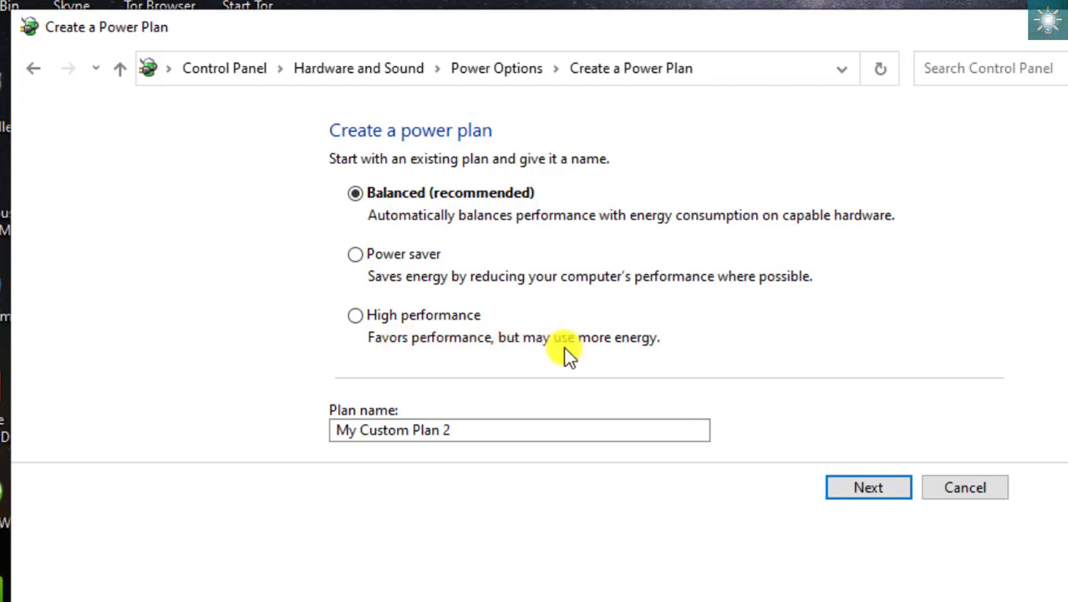
pyautogui.click(354, 315)
pyautogui.click(465, 430)
pyautogui.hotkey('ctrl', 'a')
pyautogui.press('Home')
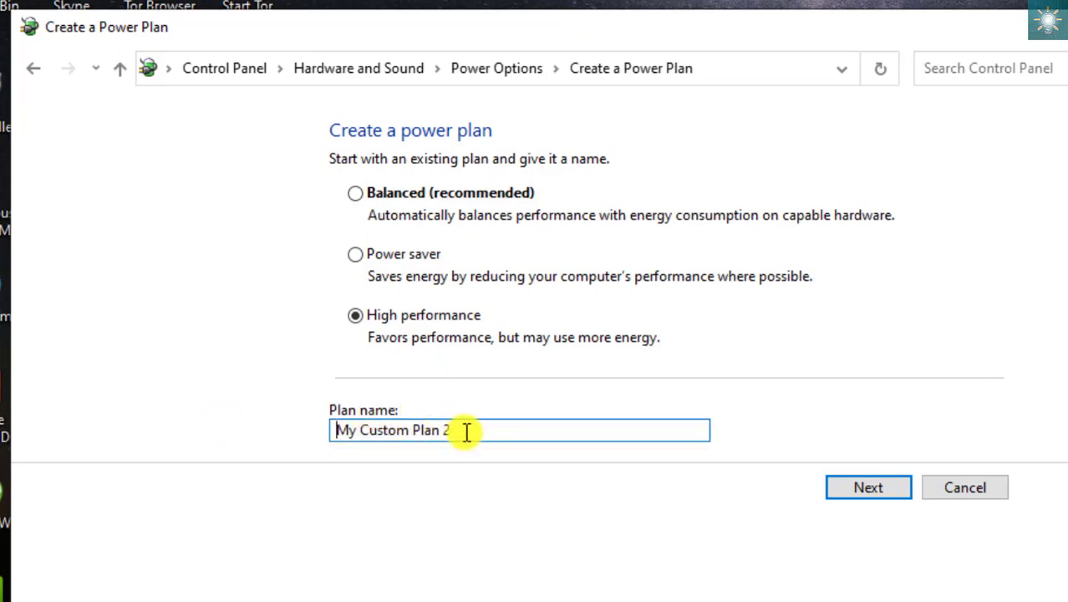
pyautogui.moveTo(465, 428); pyautogui.dragTo(276, 432)
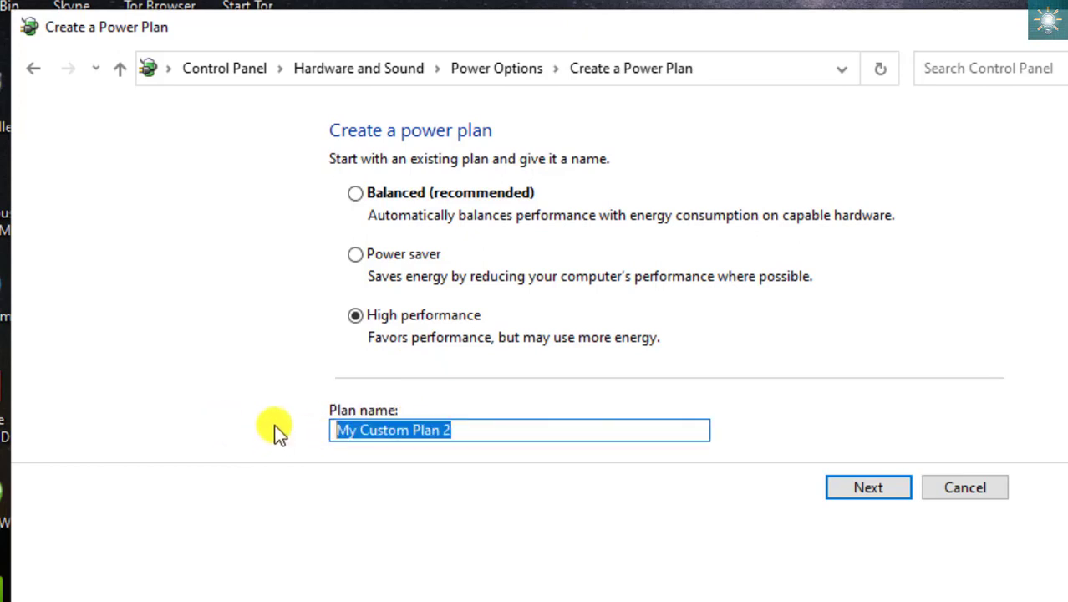
pyautogui.write('high performance')
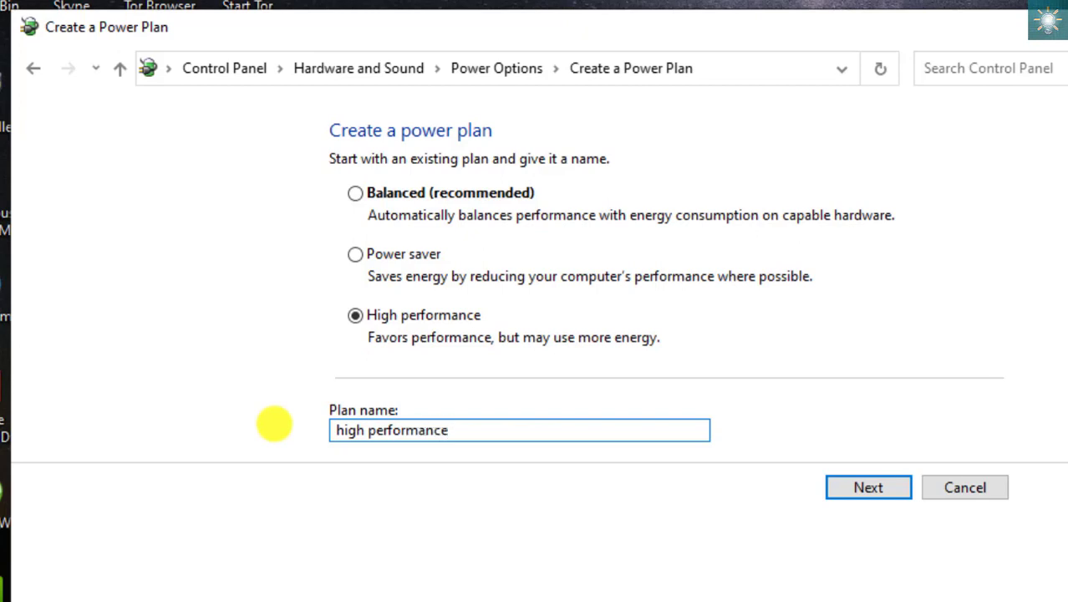
pyautogui.click(869, 487)
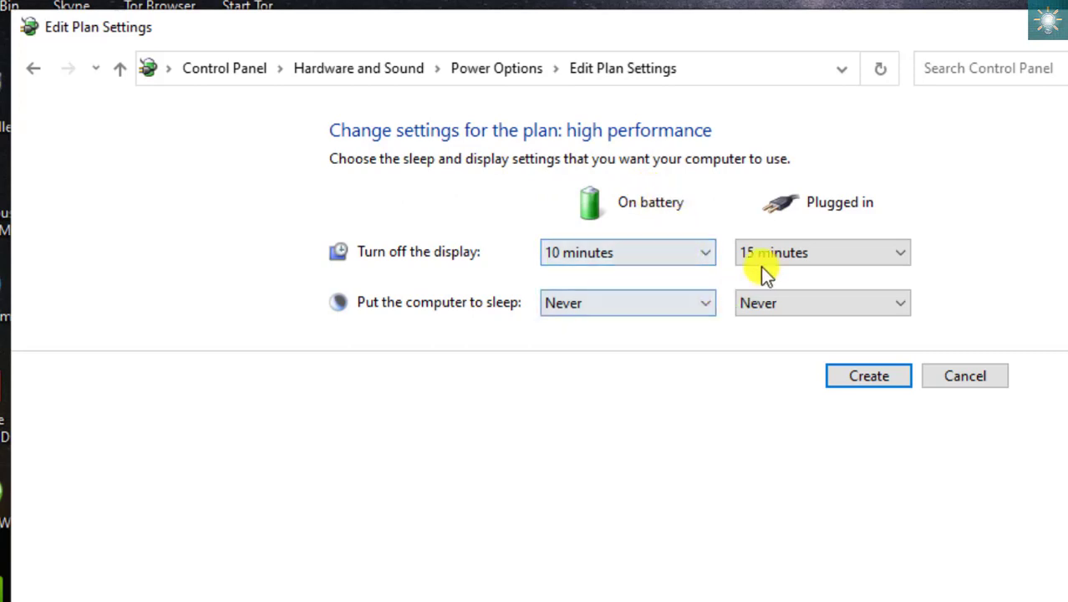
# Keep display-off at 10 min on battery, 15 min plugged in, and sleep at Never for both
pyautogui.click(705, 252)
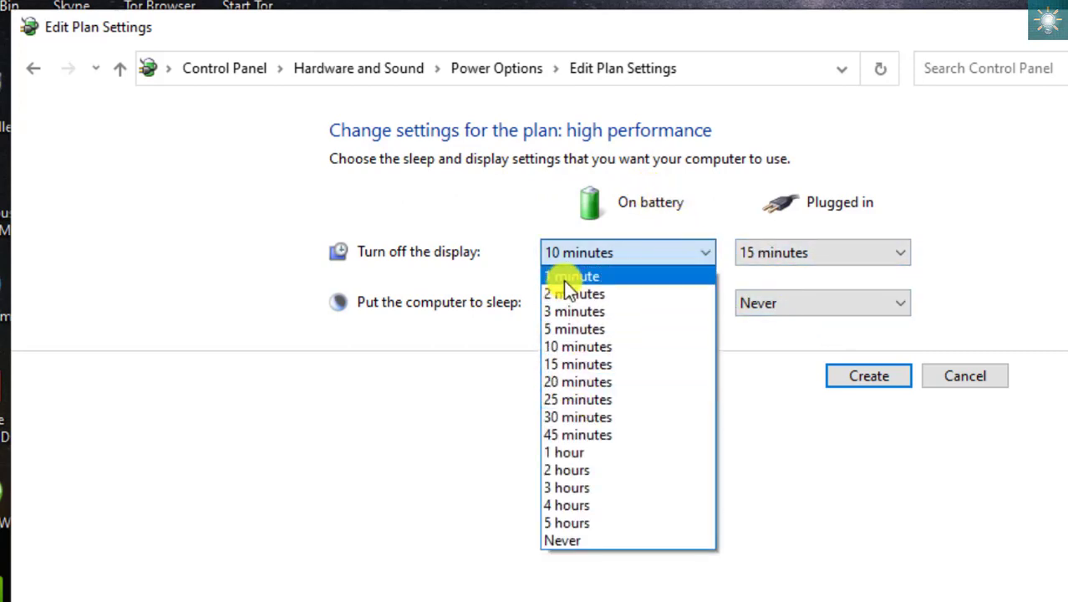
pyautogui.click(566, 348)
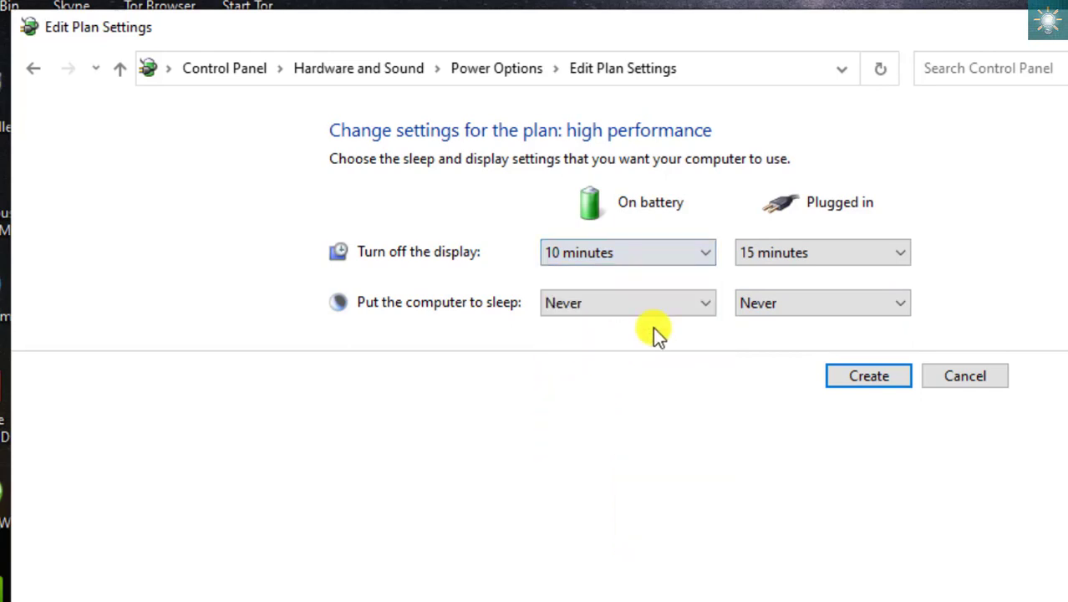
pyautogui.click(902, 258)
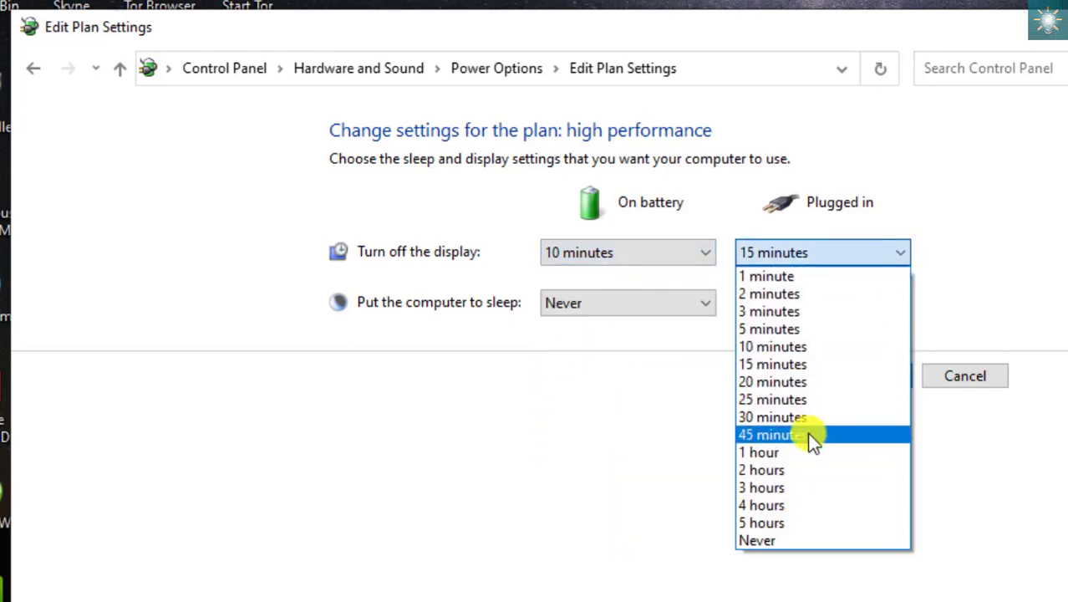
pyautogui.click(815, 367)
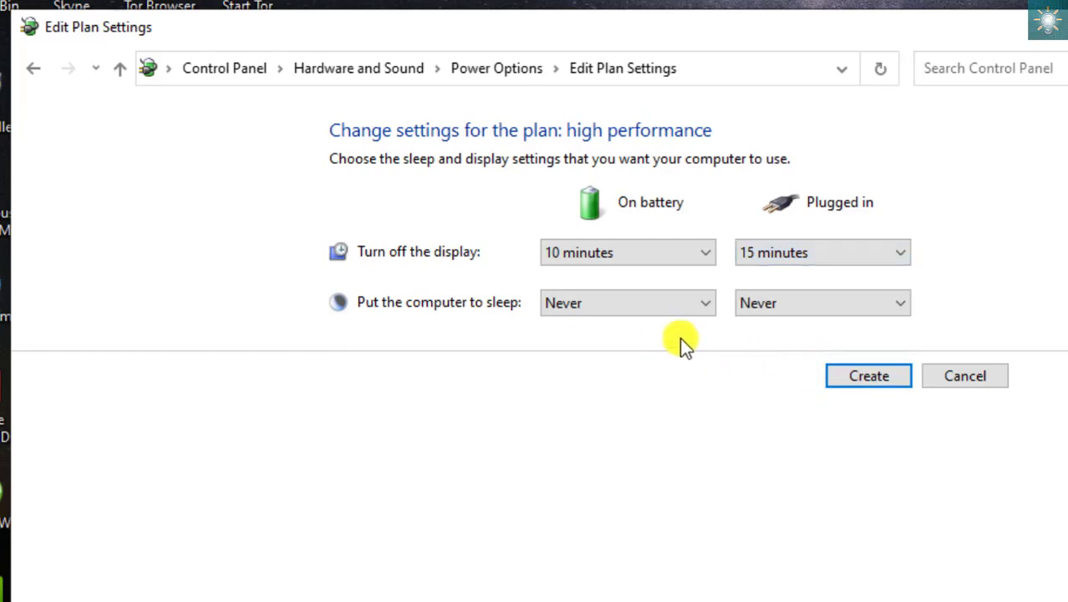
pyautogui.click(707, 304)
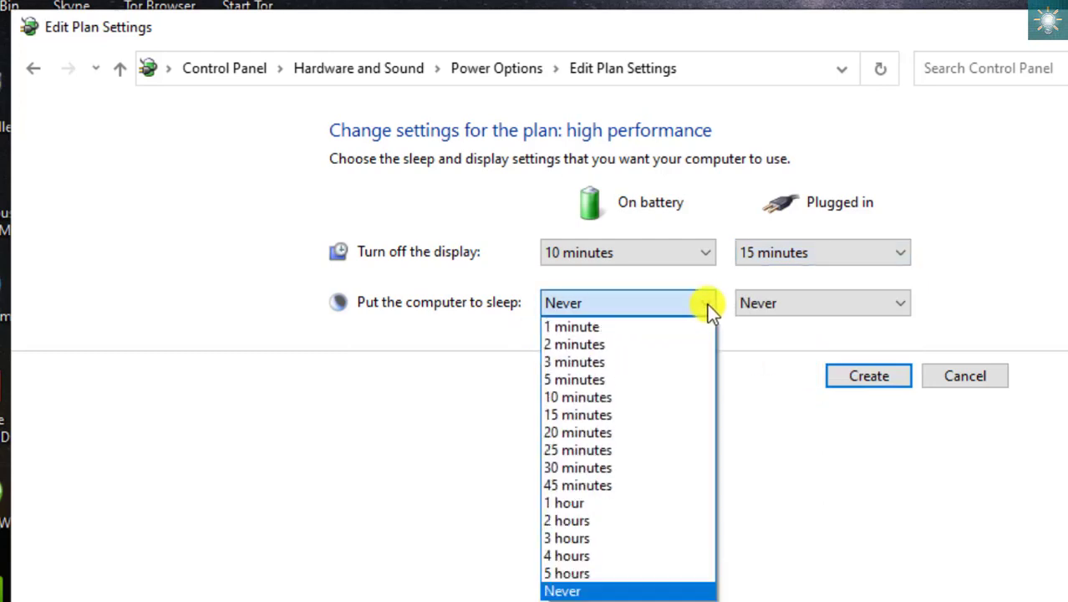
pyautogui.click(597, 589)
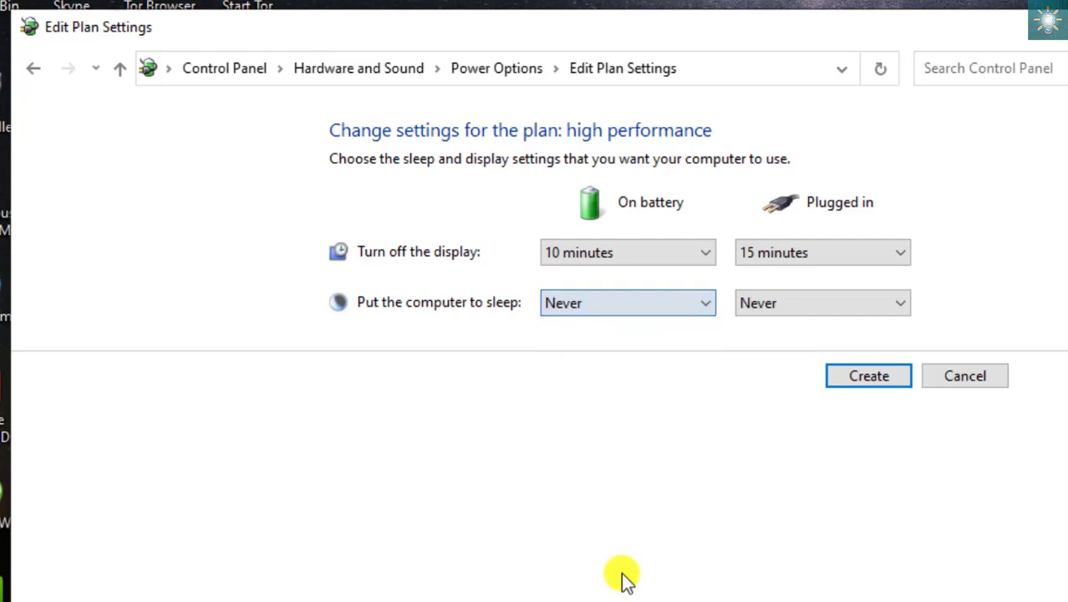
pyautogui.click(901, 302)
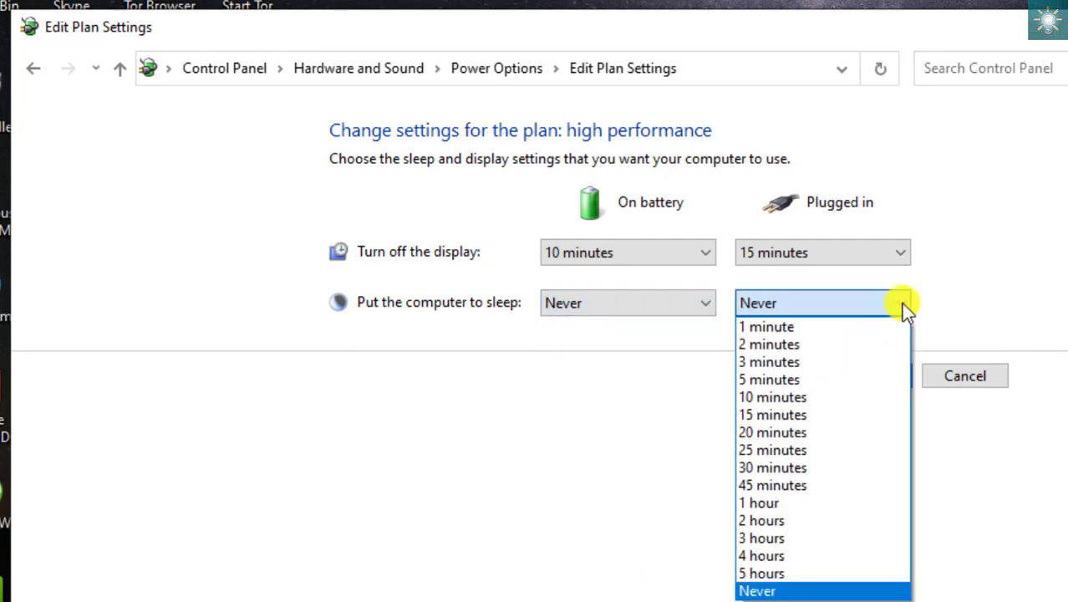
pyautogui.click(796, 587)
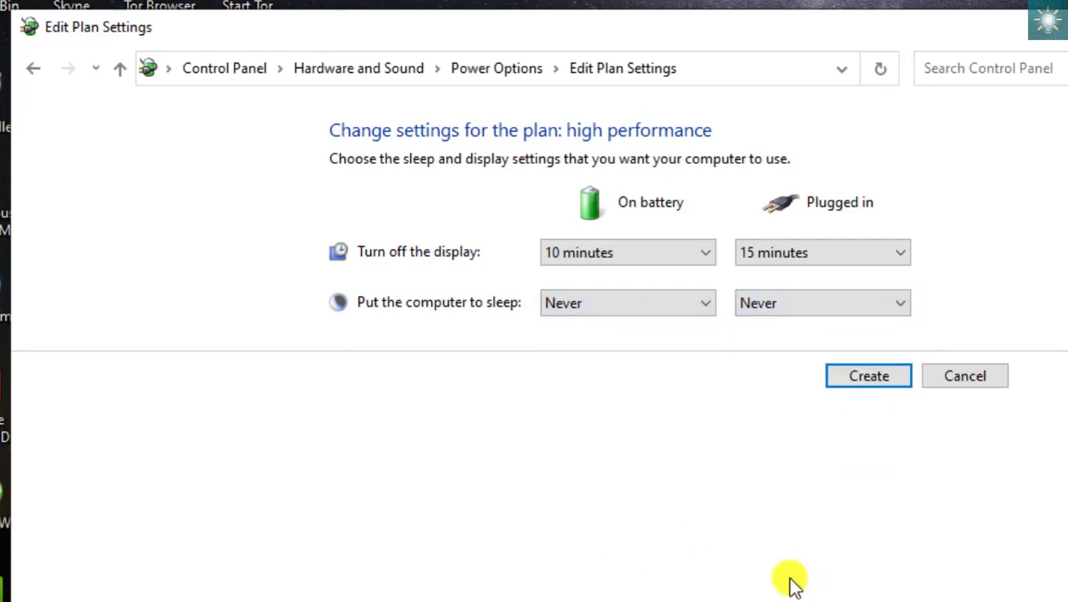
# Create the high performance plan, collapse the additional plans, and close Power Options
pyautogui.click(869, 377)
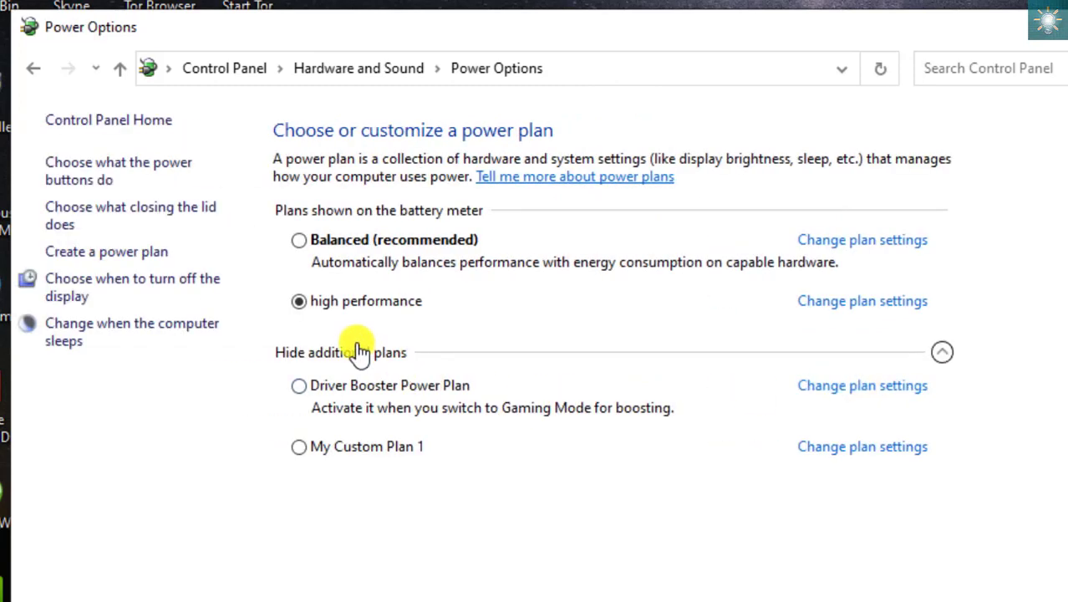
pyautogui.click(942, 352)
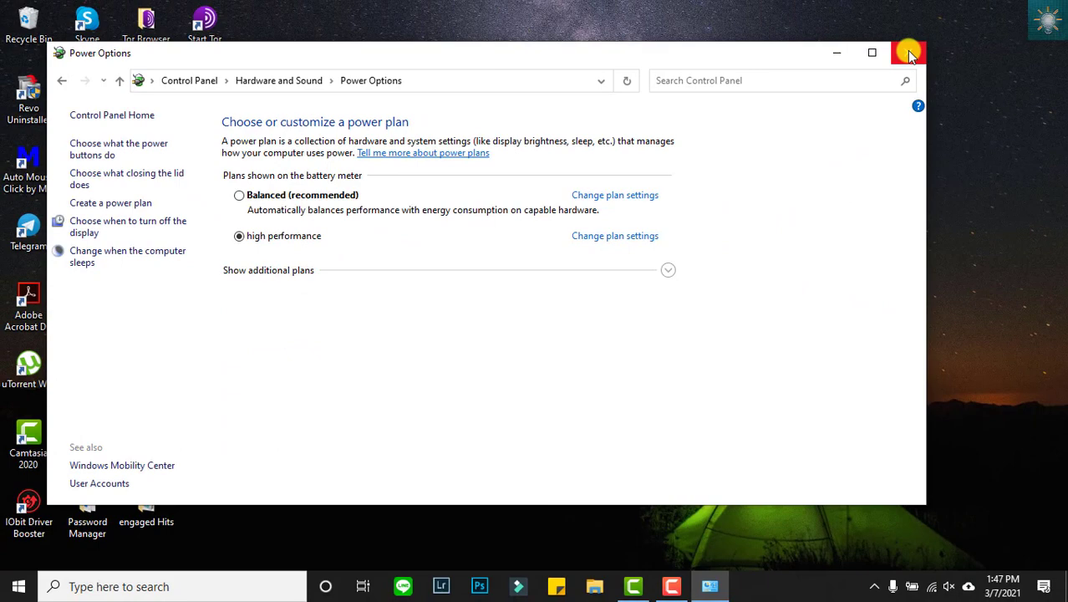
pyautogui.click(907, 52)
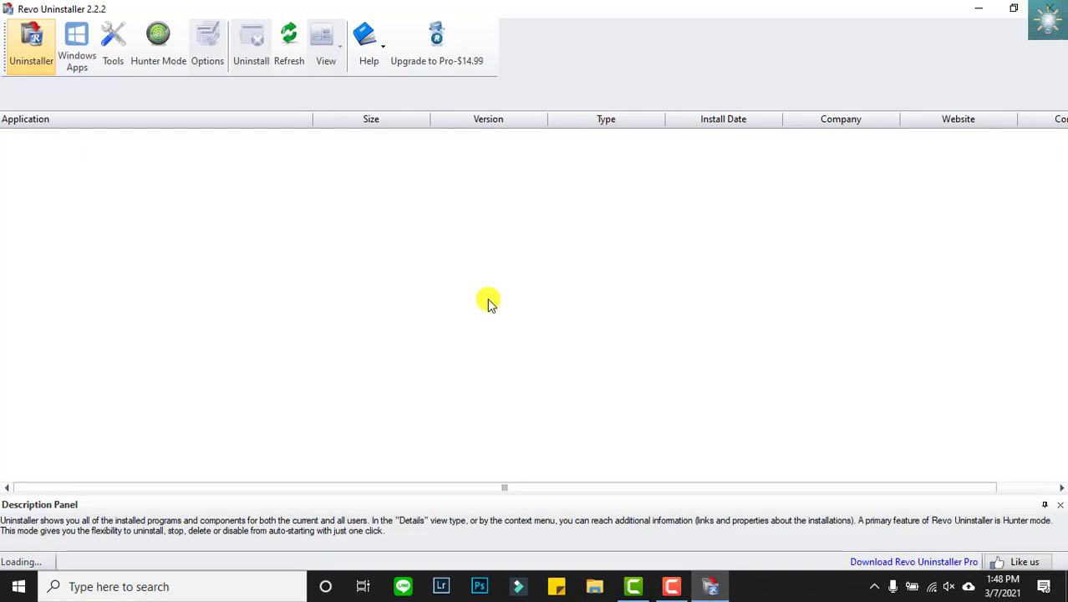
# Select Balabolka in Revo Uninstaller's application list
pyautogui.click(282, 375)
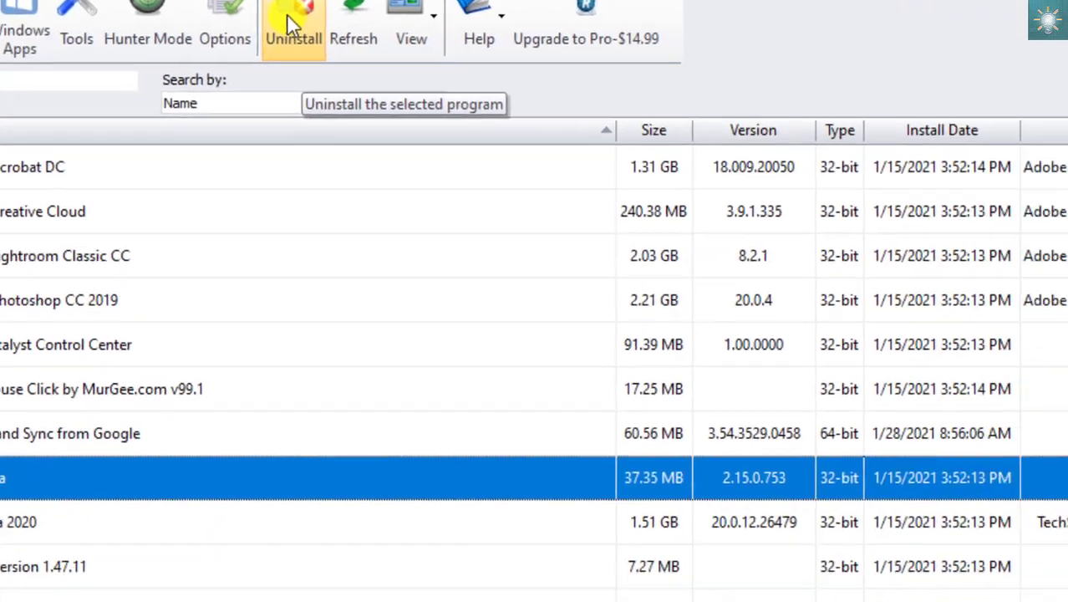
# Uninstall Balabolka with the system restore point option unticked
pyautogui.click(430, 90)
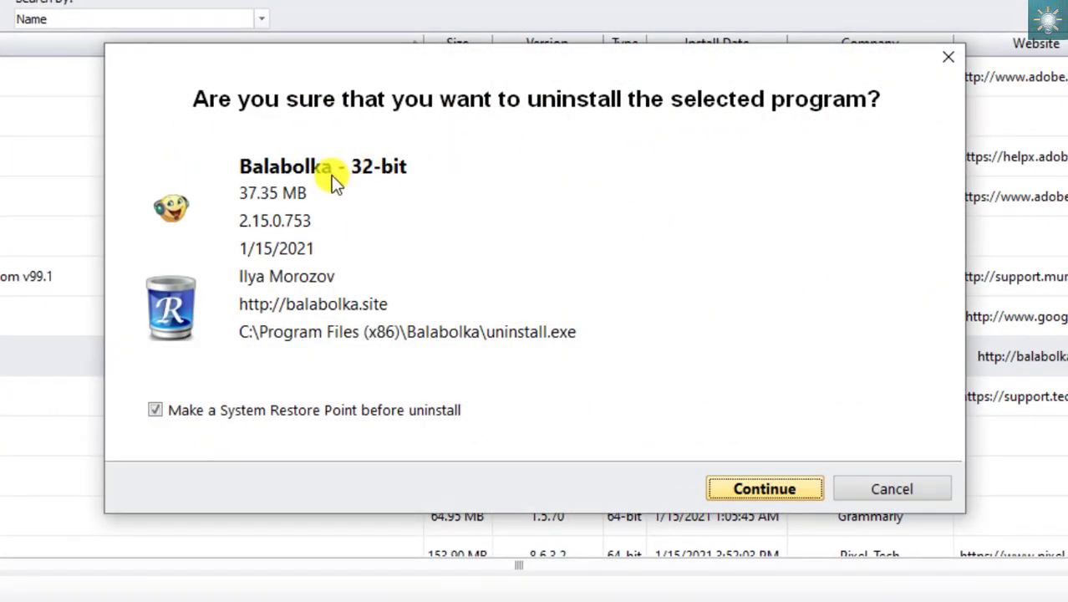
pyautogui.click(153, 412)
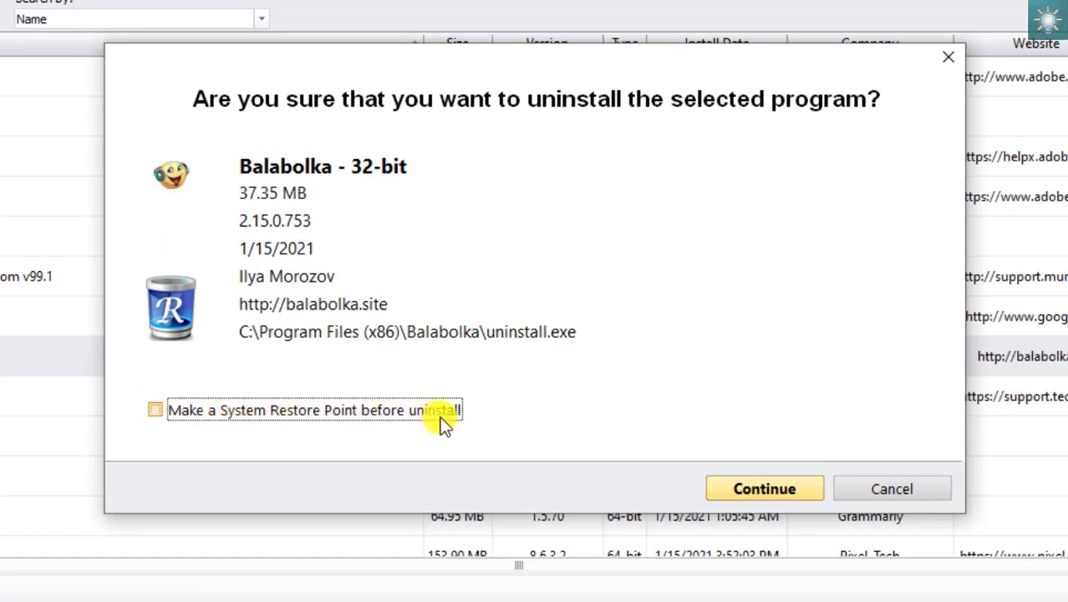
pyautogui.click(771, 489)
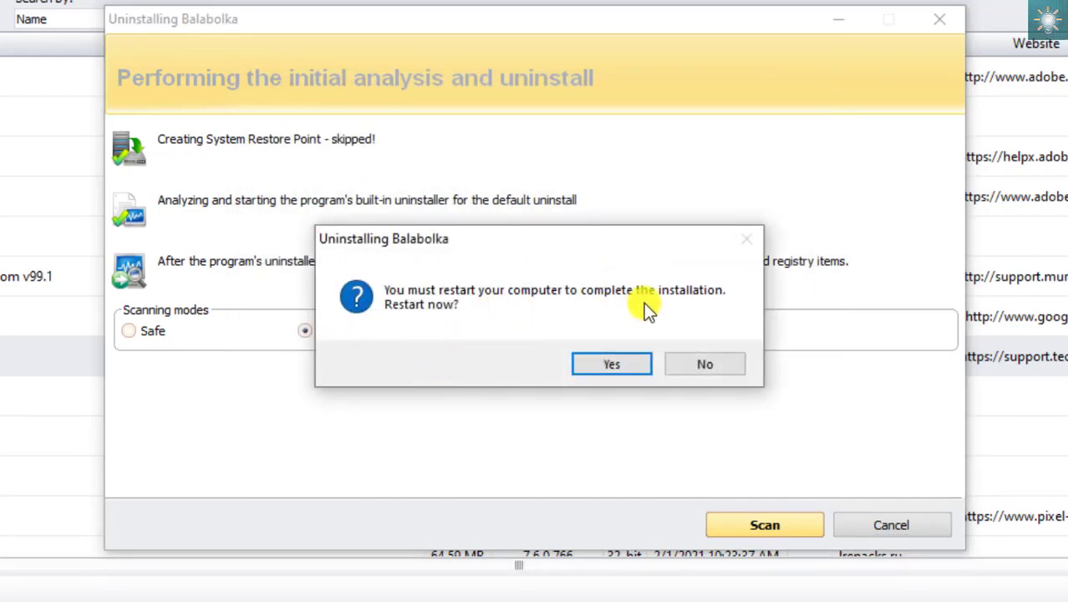
# Decline restarting now and run a Moderate scan for Balabolka's leftovers
pyautogui.click(706, 364)
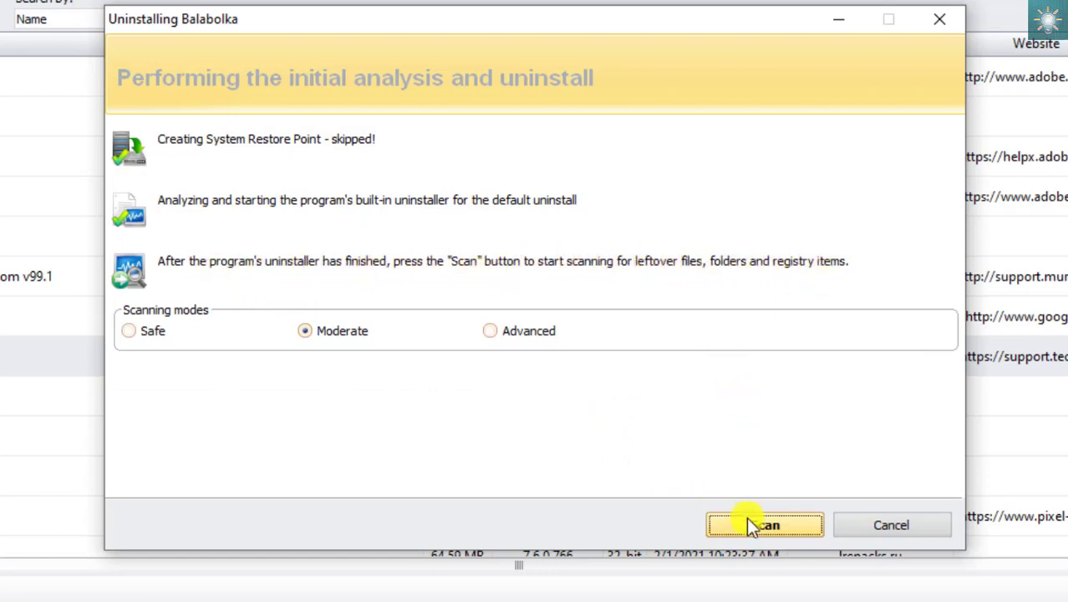
pyautogui.click(770, 527)
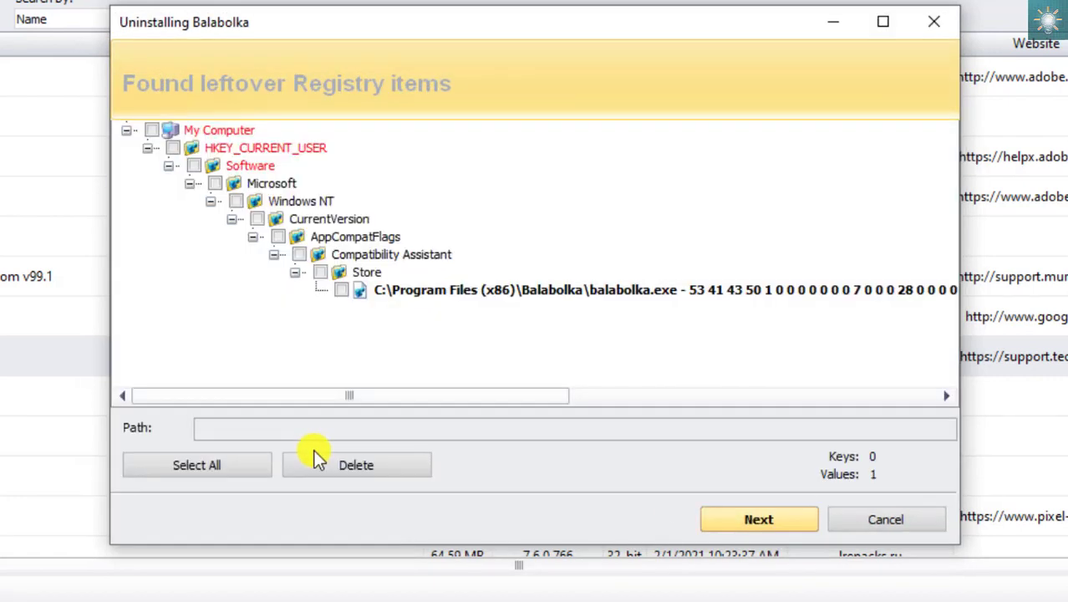
# Delete Balabolka's leftover Compatibility Assistant registry value, then continue to its leftover files
pyautogui.click(341, 291)
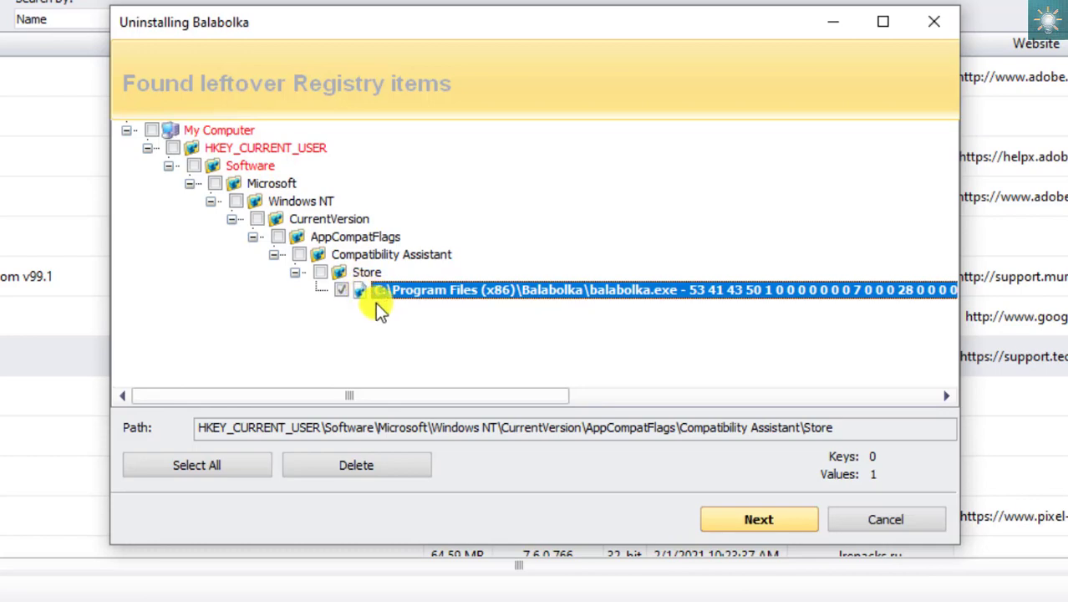
pyautogui.click(359, 473)
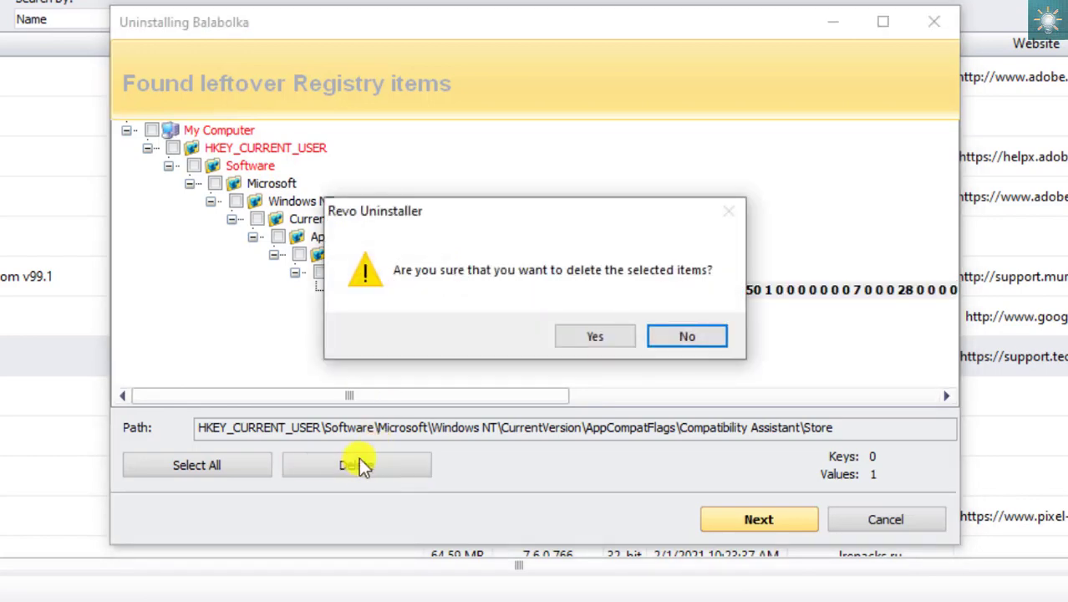
pyautogui.click(595, 338)
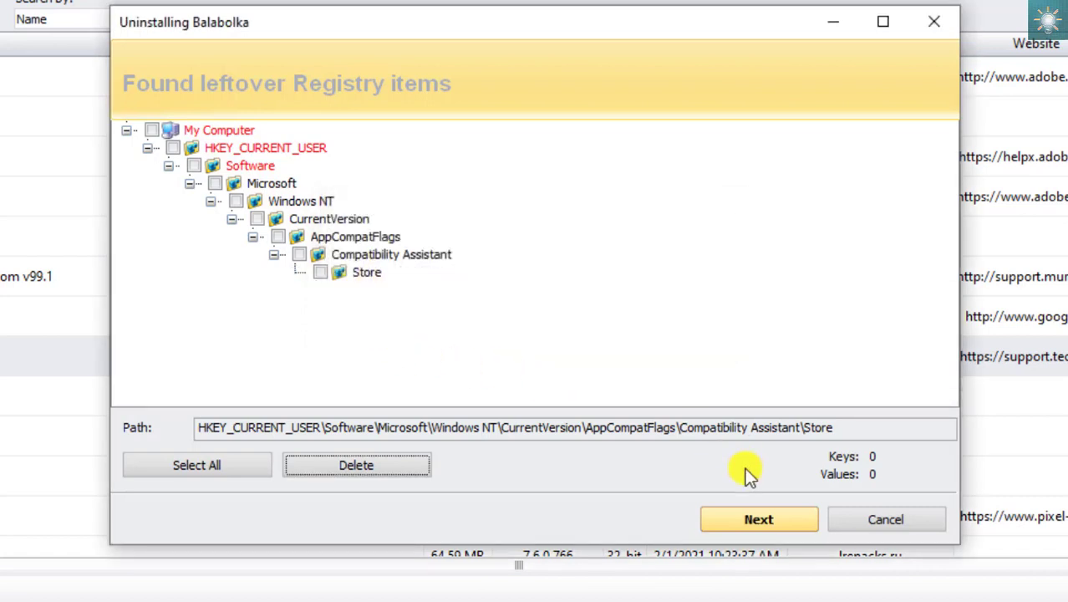
pyautogui.click(756, 519)
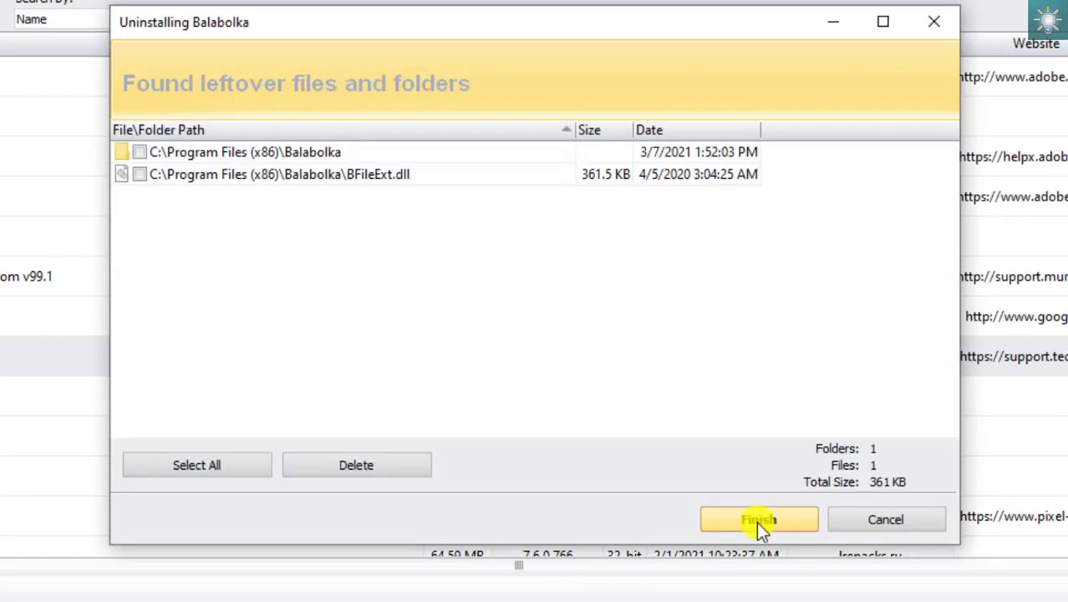